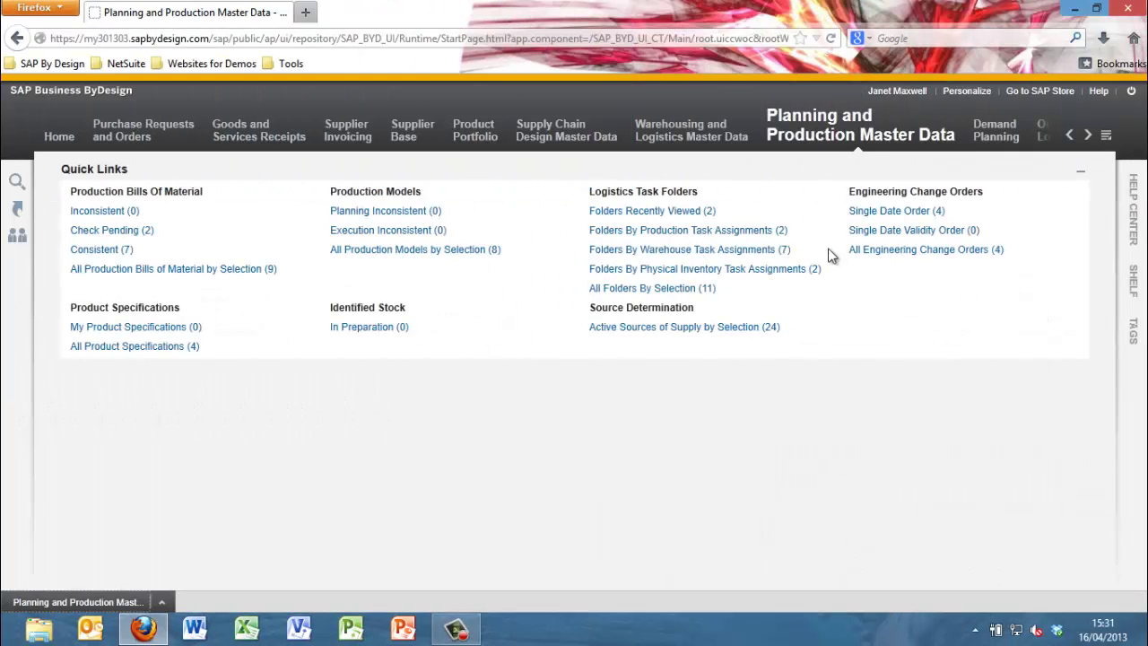
Start a new production bill of material for the Vegan Sliced Brown Bread product, FP-VEGSLBRBR01
{"action": "mouse_move", "coordinate": [803, 131]}
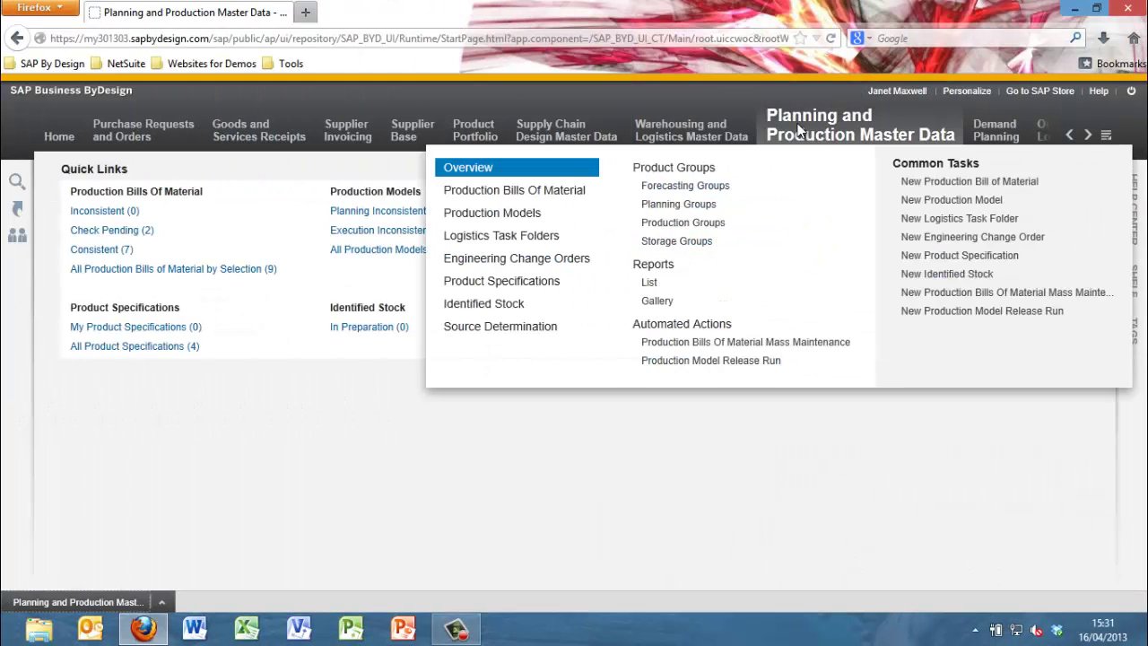
{"action": "left_click", "coordinate": [978, 183]}
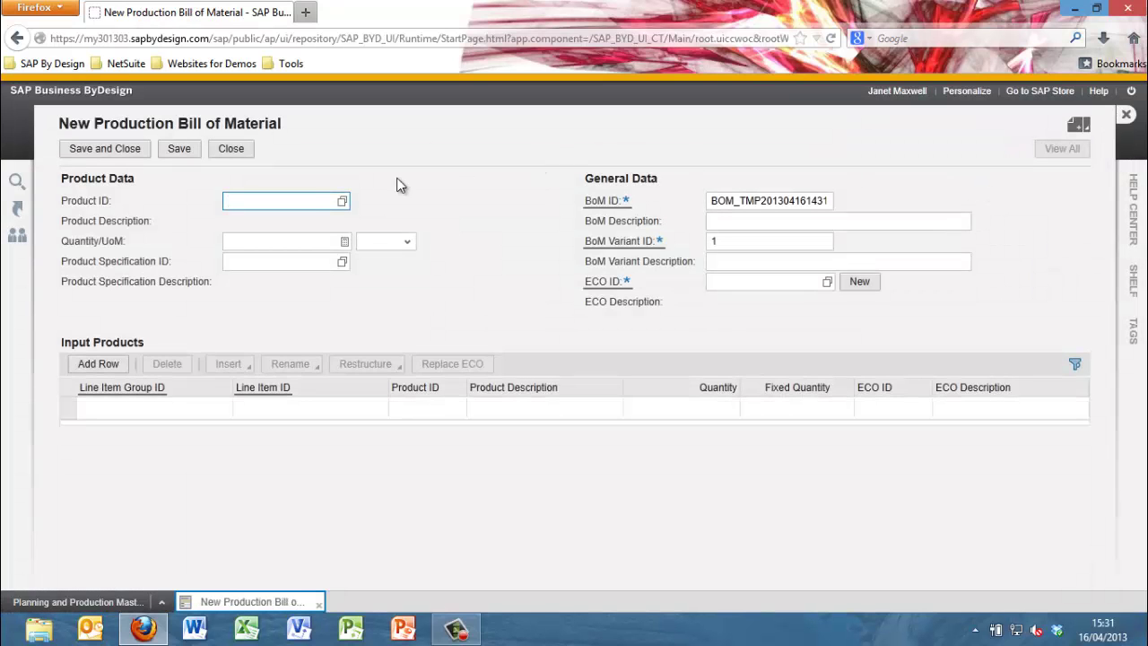
{"action": "type", "text": "FP"}
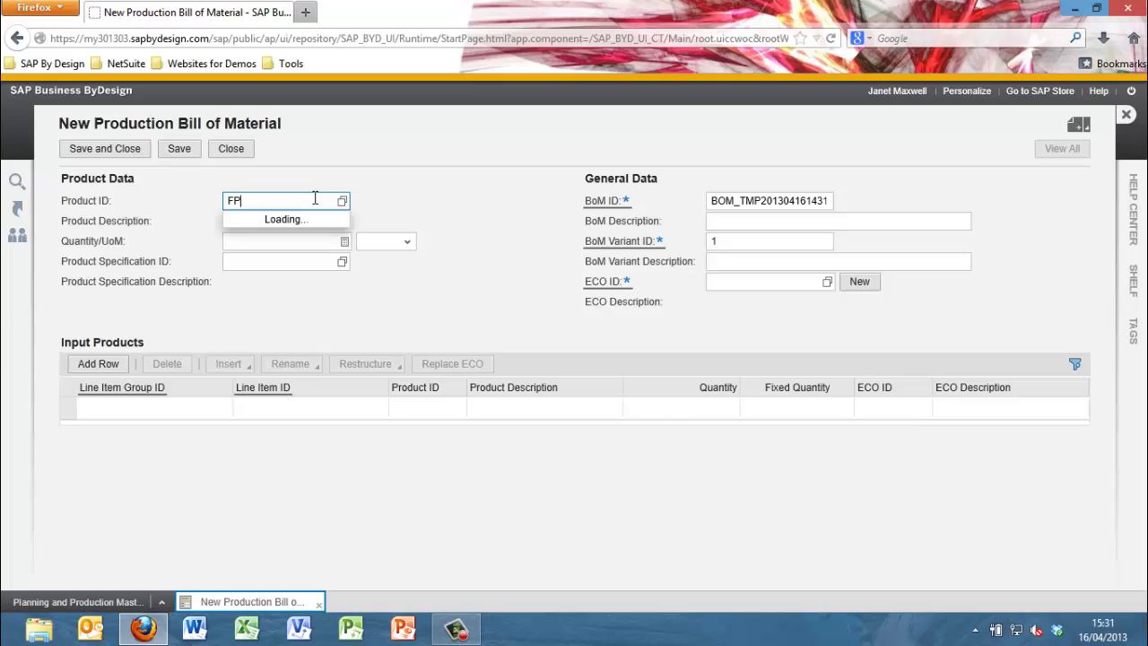
{"action": "key", "text": "Down"}
{"action": "key", "text": "Return"}
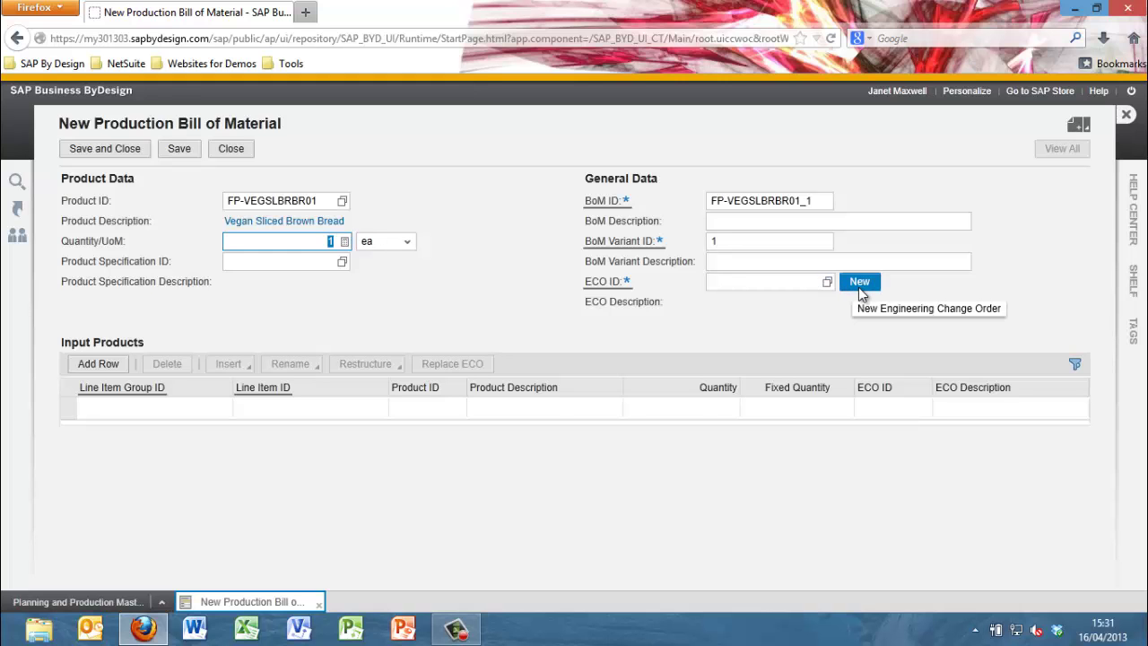
Create a new engineering change order for the bill with ID FP-VFG_BASE and description "Base Bom for Vegan Bread"
{"action": "left_click", "coordinate": [858, 287]}
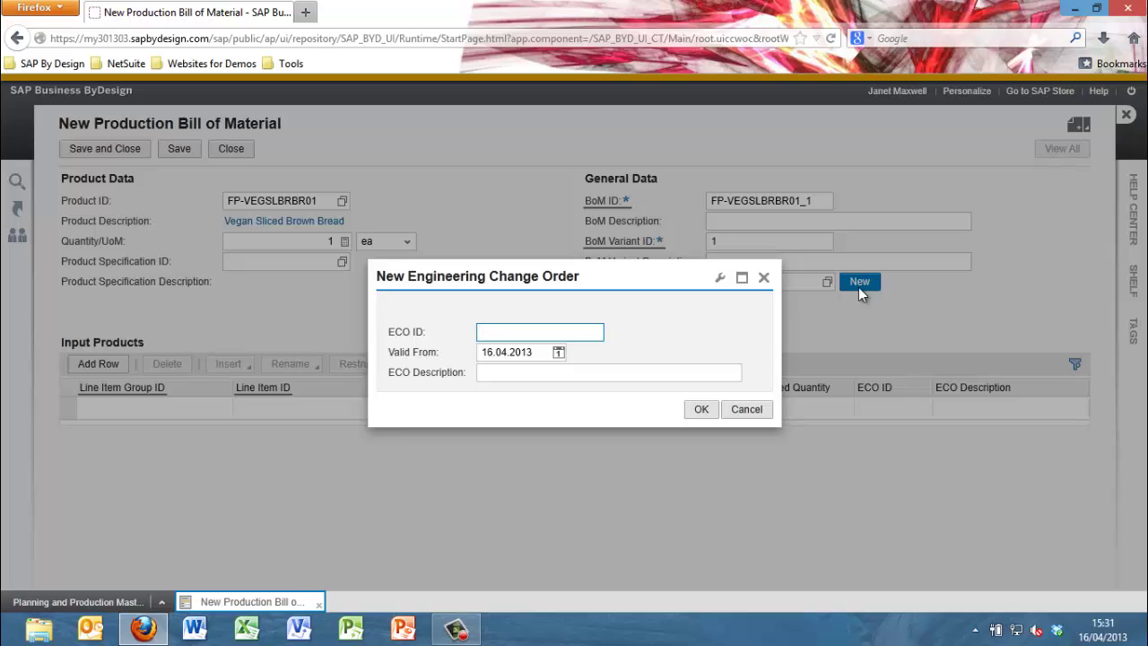
{"action": "type", "text": "FP/"}
{"action": "type", "text": "-"}
{"action": "type", "text": "VFG"}
{"action": "type", "text": "_BASE"}
{"action": "key", "text": "Tab"}
{"action": "key", "text": "Tab"}
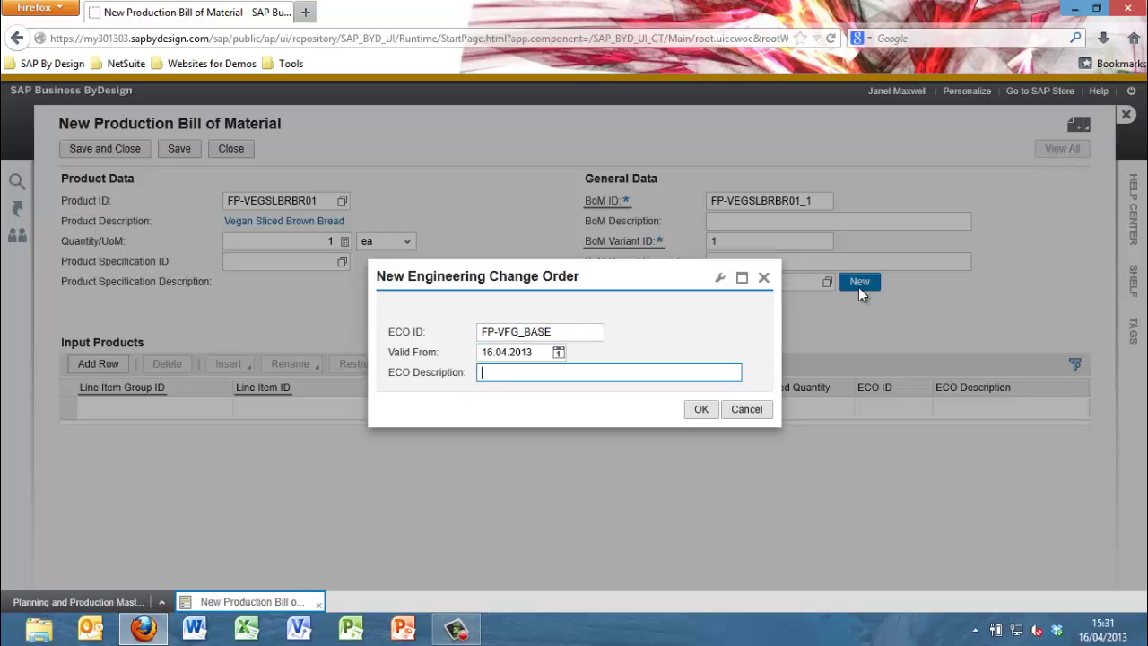
{"action": "type", "text": "Base Bom for Vegan Bread"}
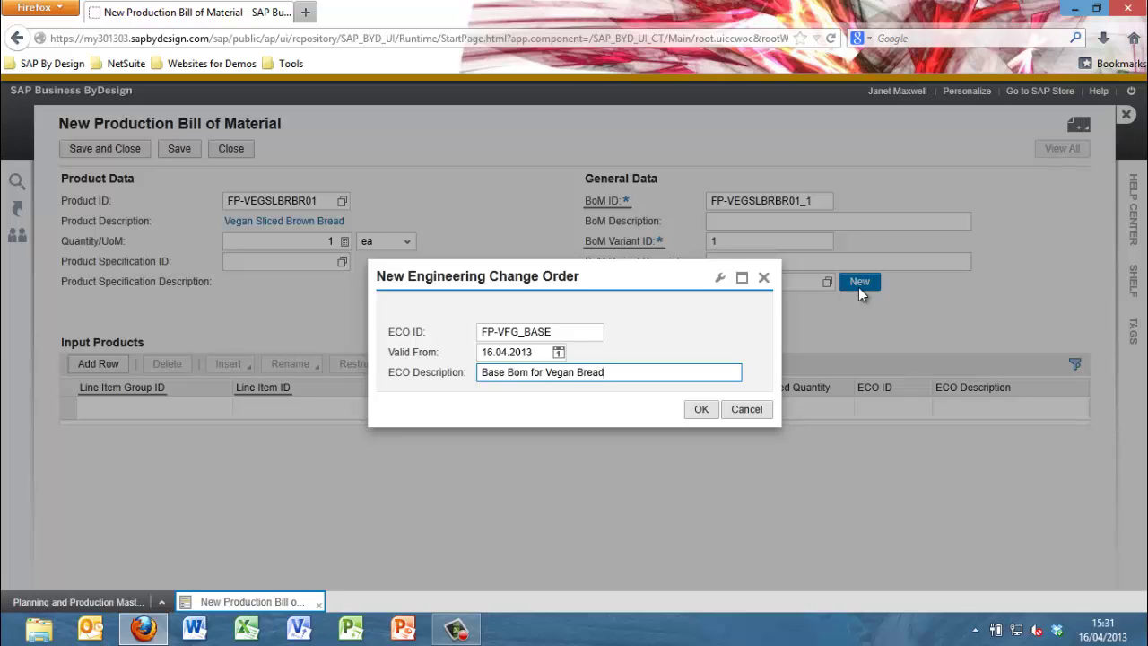
{"action": "left_click", "coordinate": [701, 411]}
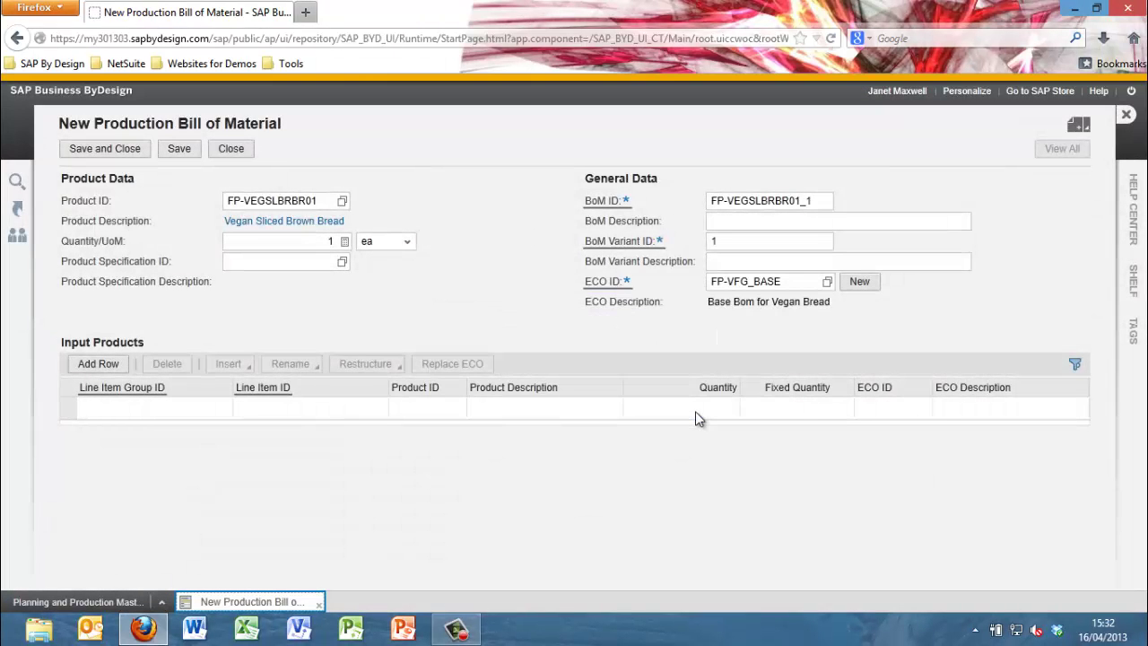
Add Blanched Almond Flour (RM-BLALMFL001) as an input product in line item group 10, line item 10, with quantity 225 g
{"action": "left_click", "coordinate": [163, 407]}
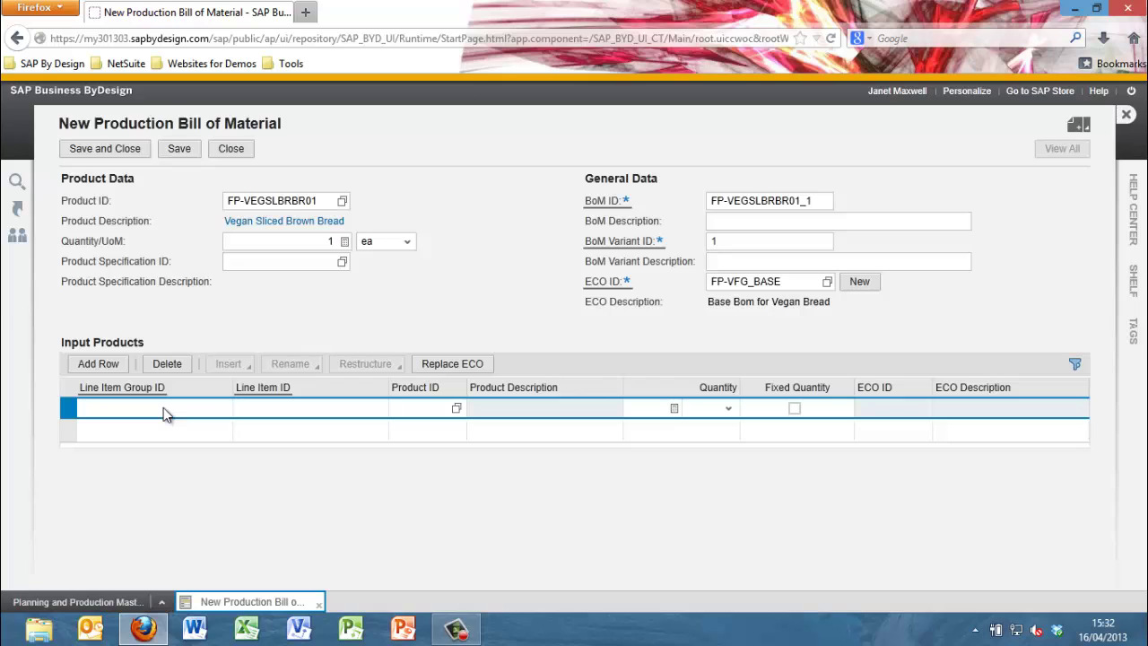
{"action": "type", "text": "10"}
{"action": "key", "text": "Tab"}
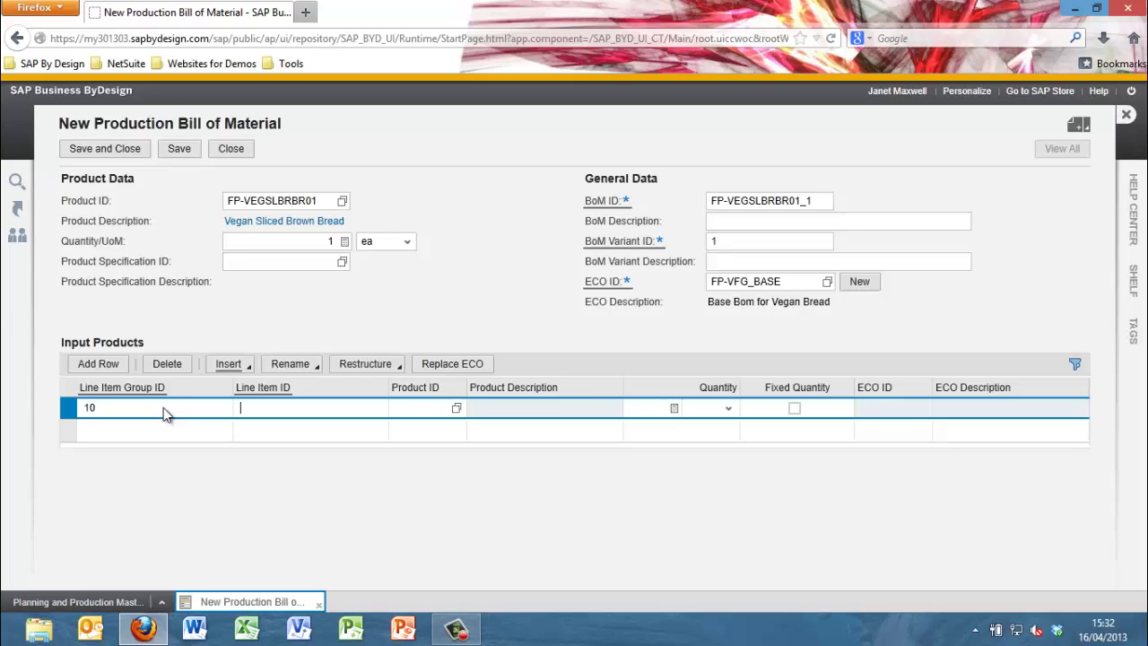
{"action": "type", "text": "10"}
{"action": "type", "text": "RM-"}
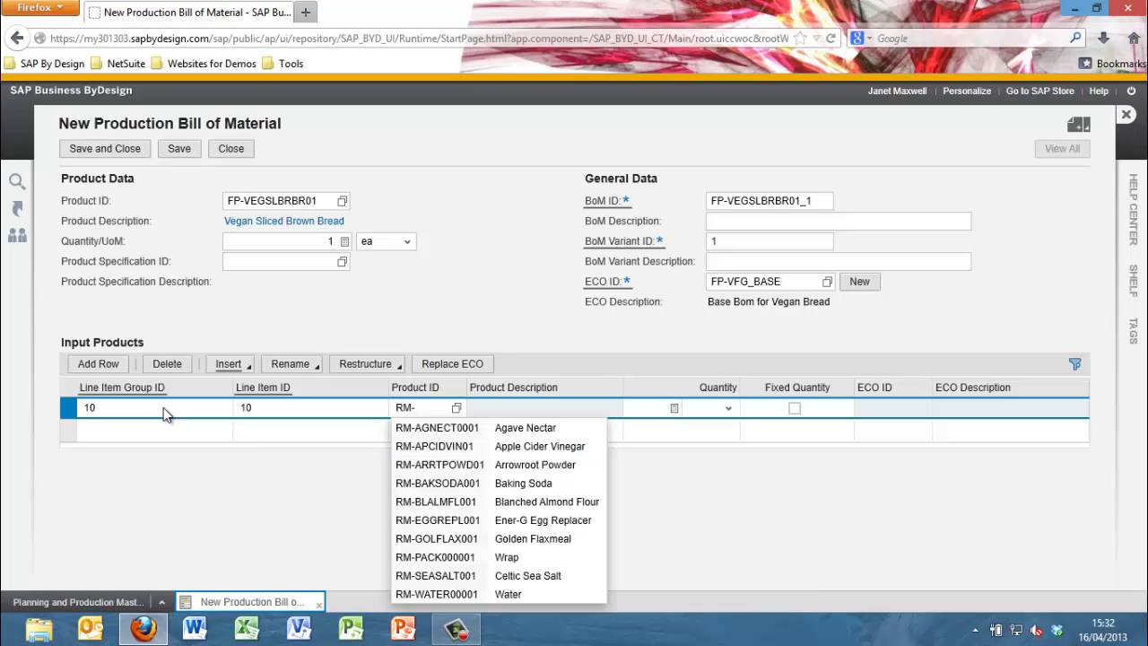
{"action": "type", "text": "bl"}
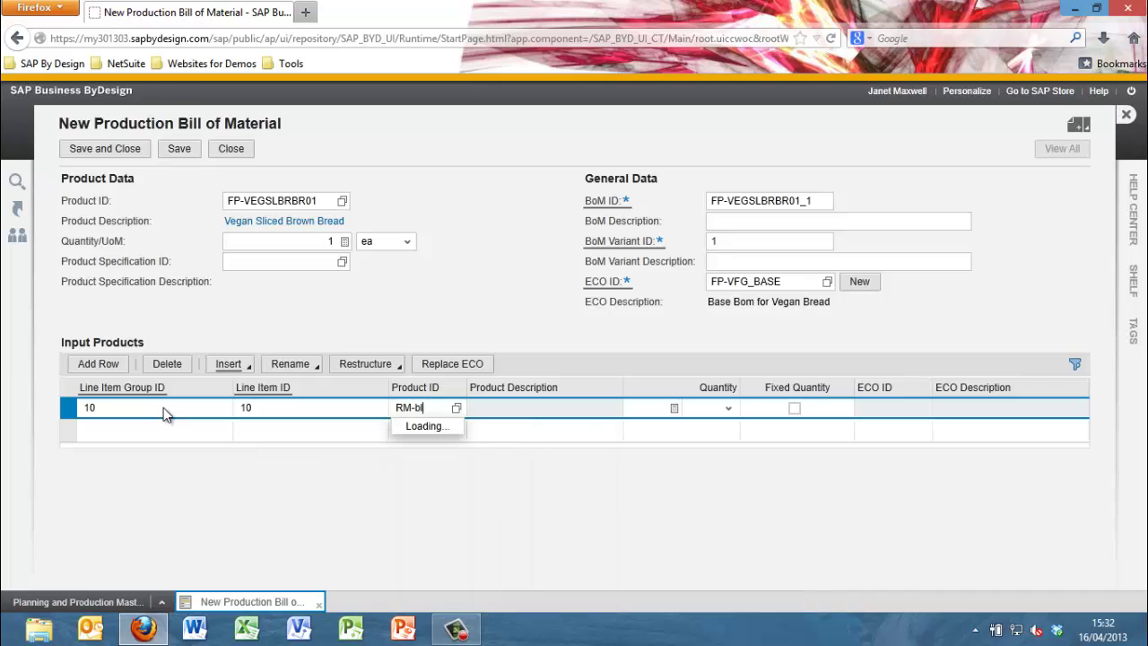
{"action": "key", "text": "Down"}
{"action": "key", "text": "Return"}
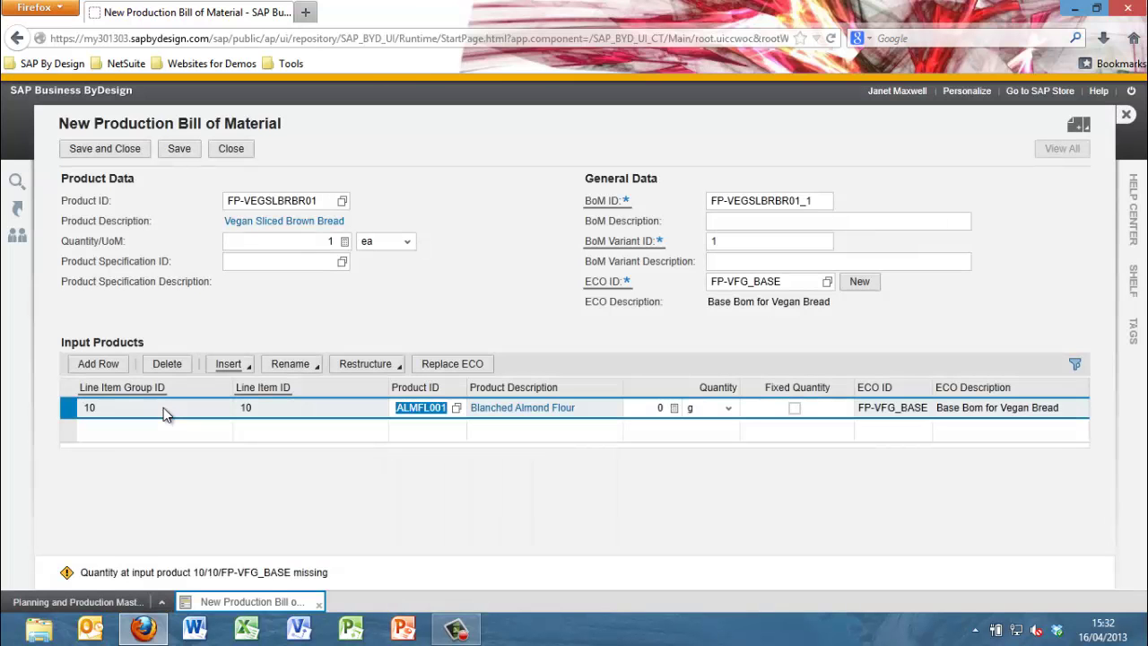
{"action": "key", "text": "Tab"}
{"action": "type", "text": "225"}
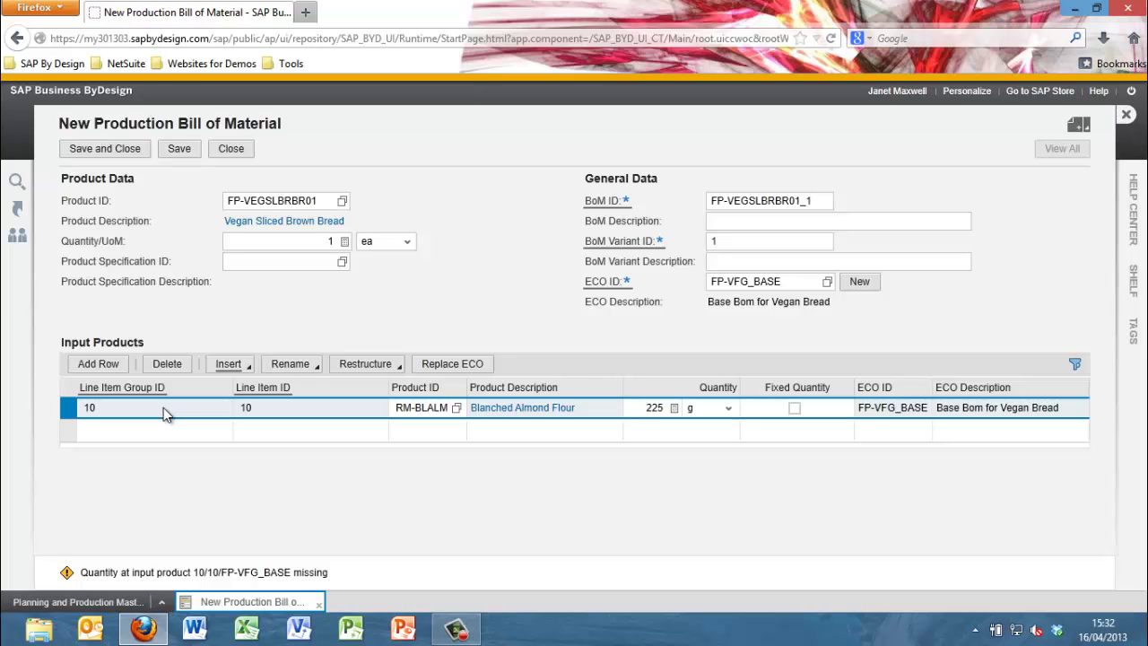
{"action": "key", "text": "Return"}
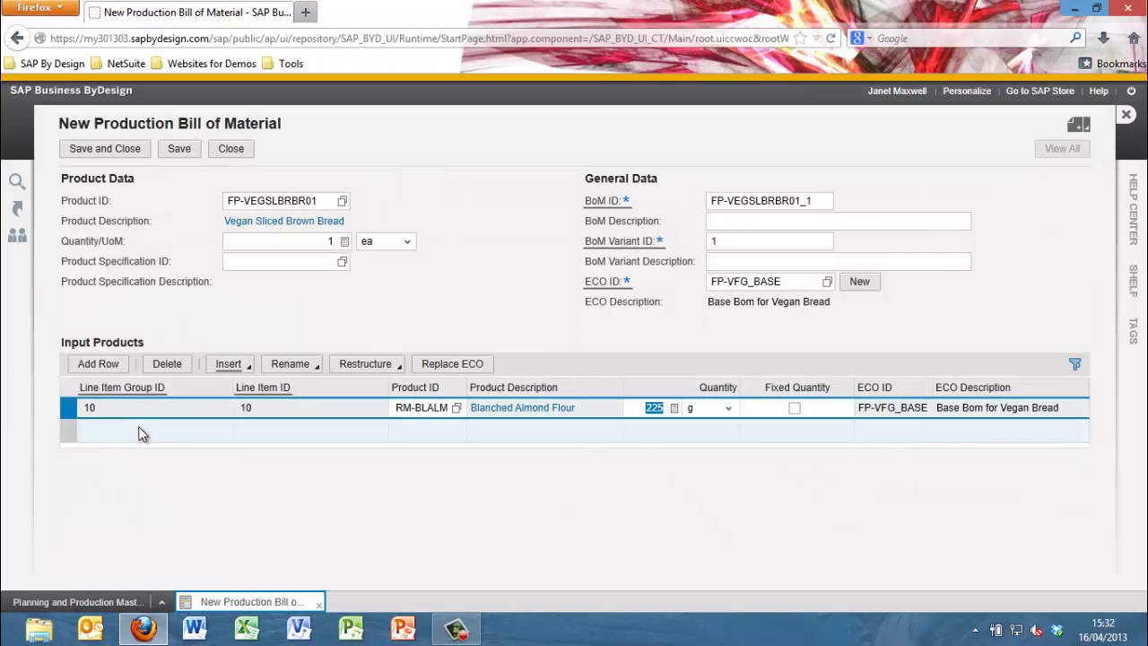
Add Arrowroot Powder (RM-ARRTPOWD01) as an input product in line item group 10, line item 20, with quantity 112.5 g
{"action": "left_click", "coordinate": [121, 431]}
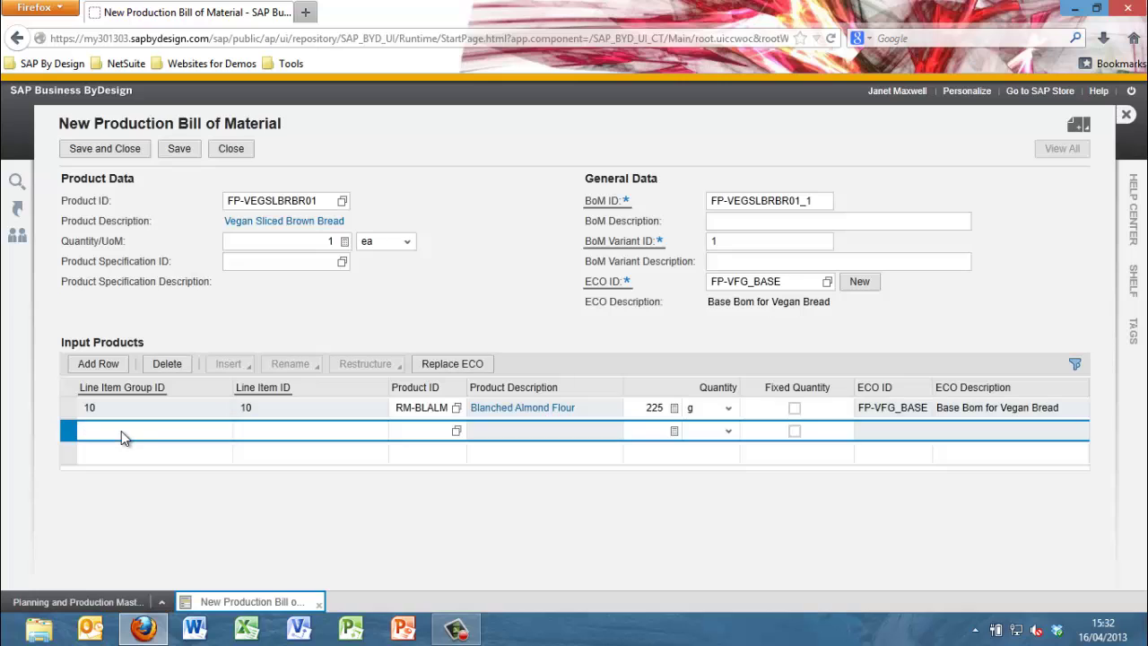
{"action": "type", "text": "10"}
{"action": "key", "text": "Tab"}
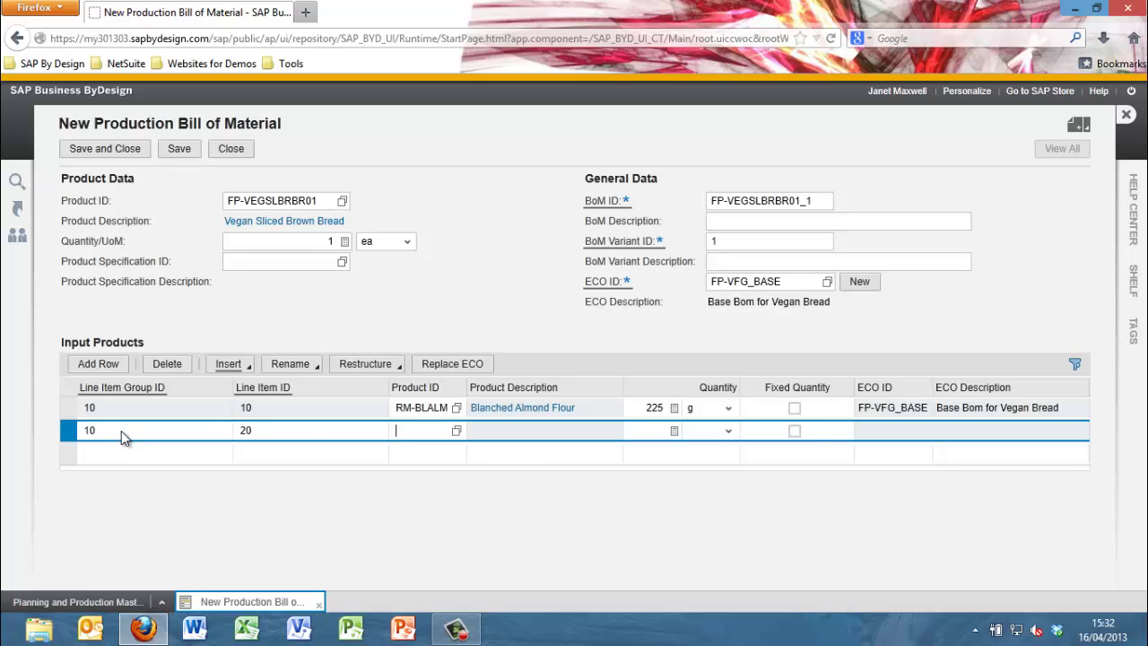
{"action": "type", "text": "rM-"}
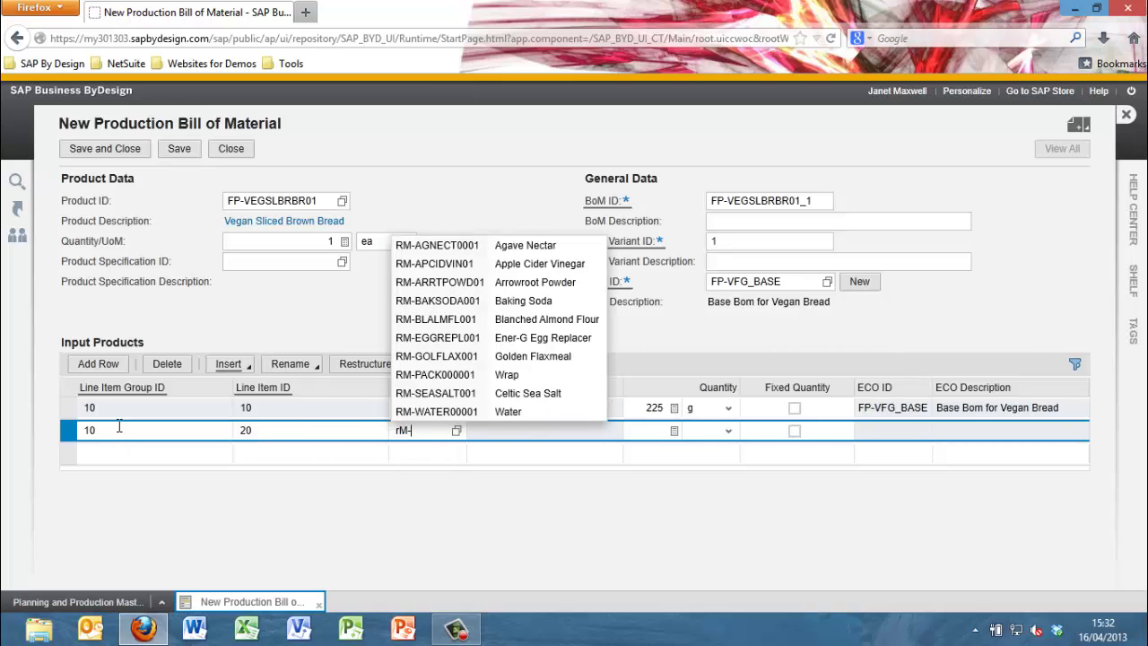
{"action": "type", "text": "arr"}
{"action": "key", "text": "Return"}
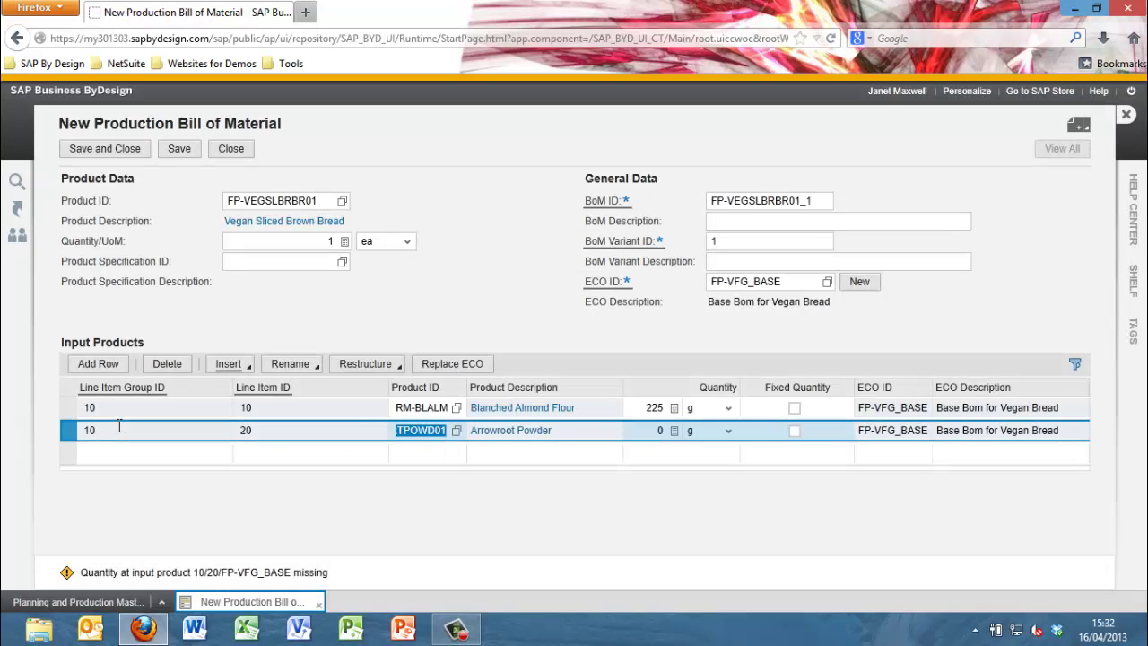
{"action": "key", "text": "Tab"}
{"action": "type", "text": "112.5"}
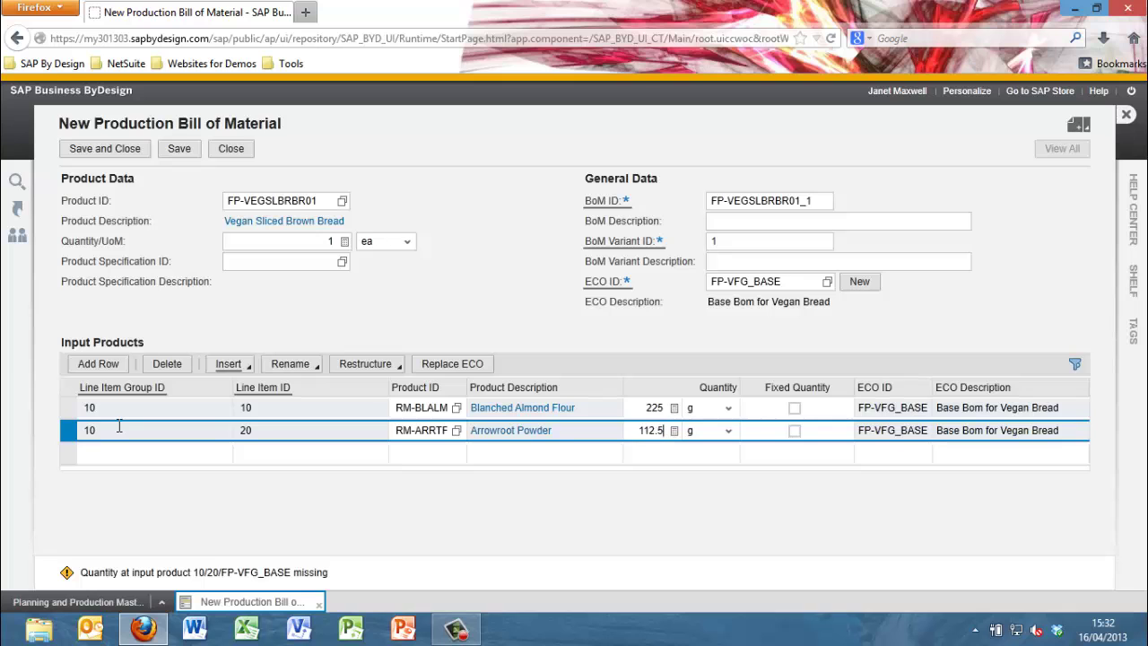
{"action": "key", "text": "Return"}
Add Golden Flaxmeal (RM-GOLFLAX001) as an input product in line item group 10, line item 30, with quantity 37.5 g
{"action": "left_click", "coordinate": [114, 451]}
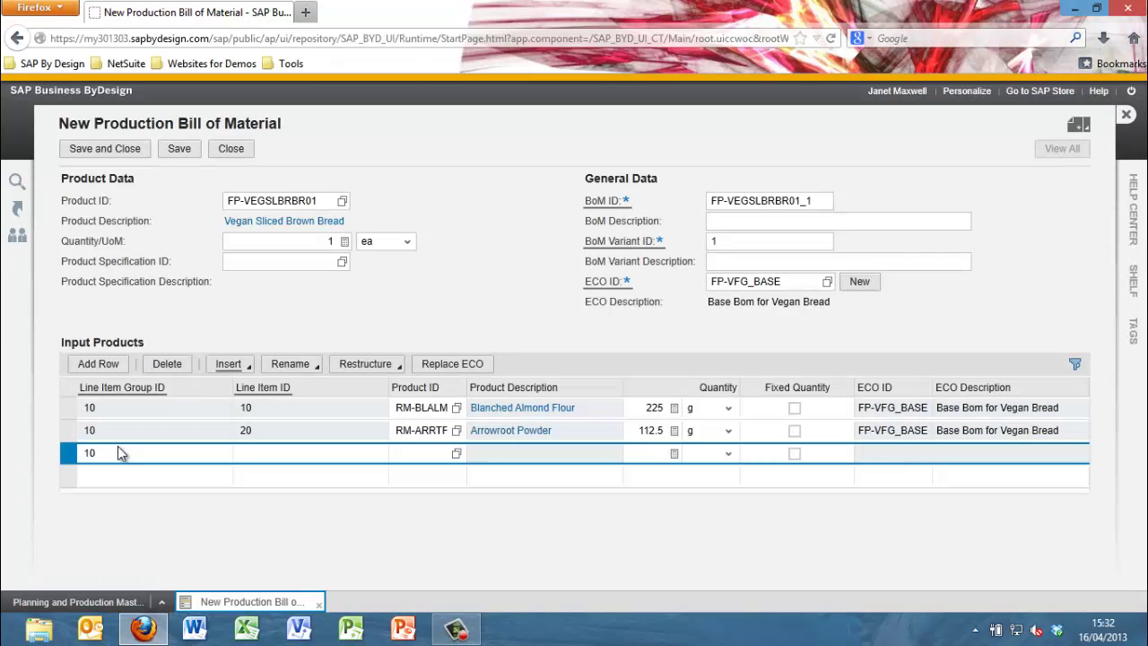
{"action": "type", "text": "30"}
{"action": "key", "text": "Tab"}
{"action": "type", "text": "RM"}
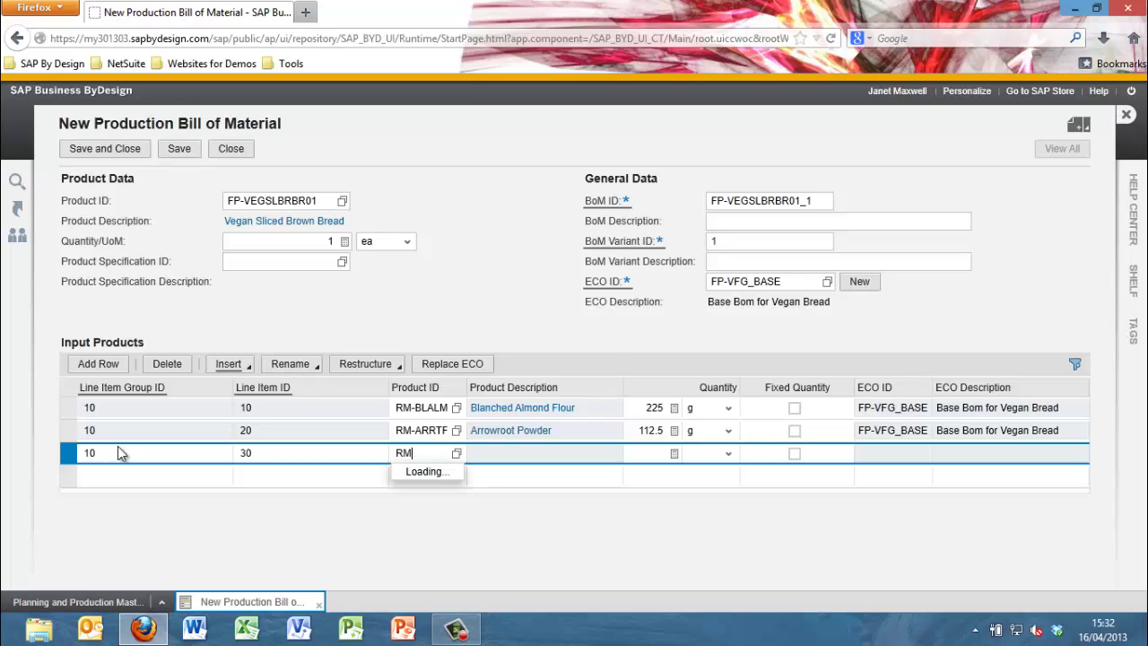
{"action": "type", "text": "-gol"}
{"action": "key", "text": "Tab"}
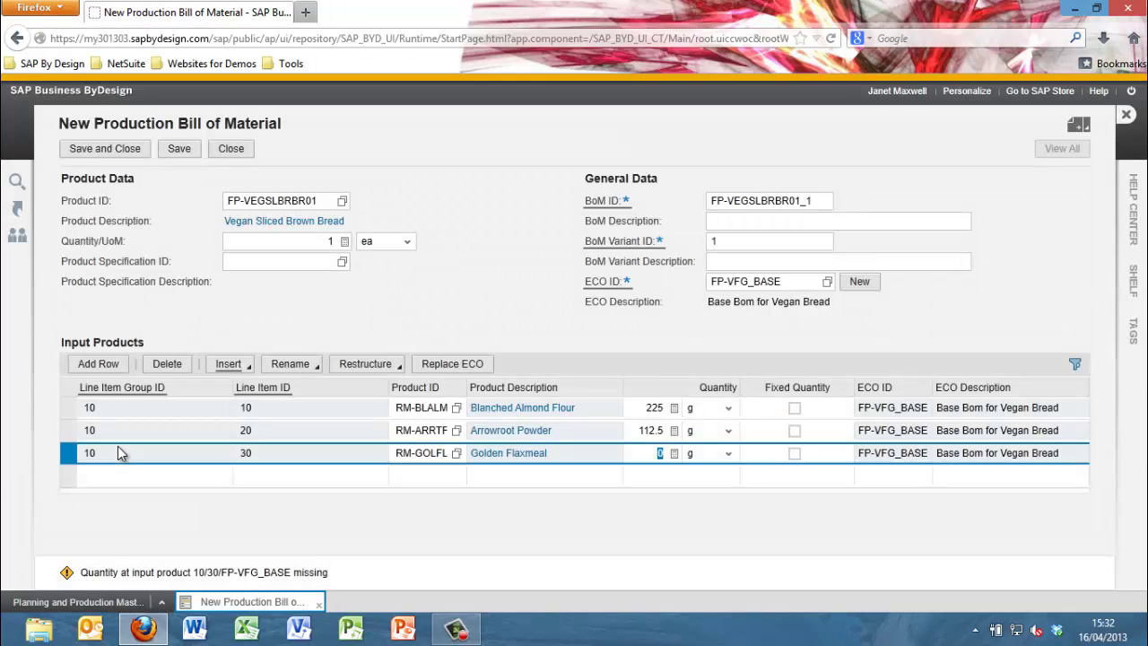
{"action": "type", "text": "37.5"}
{"action": "key", "text": "Return"}
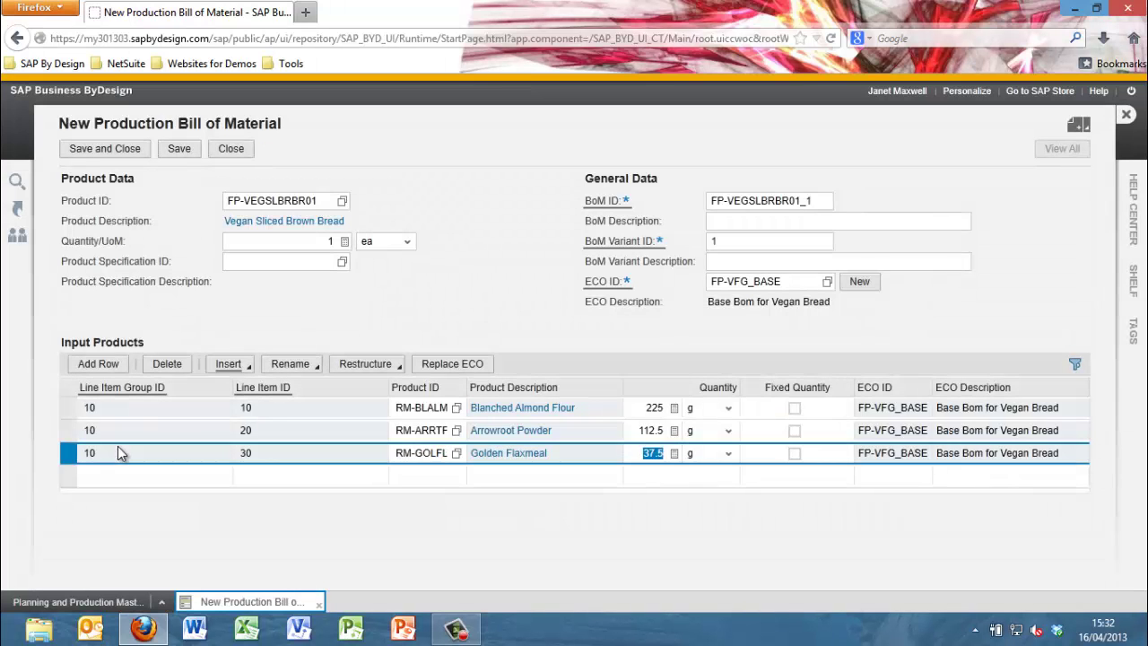
Add Celtic Sea Salt (RM-SEASALT001) as an input product in line item group 20, line item 10, with quantity 2.5 g
{"action": "left_click", "coordinate": [118, 470]}
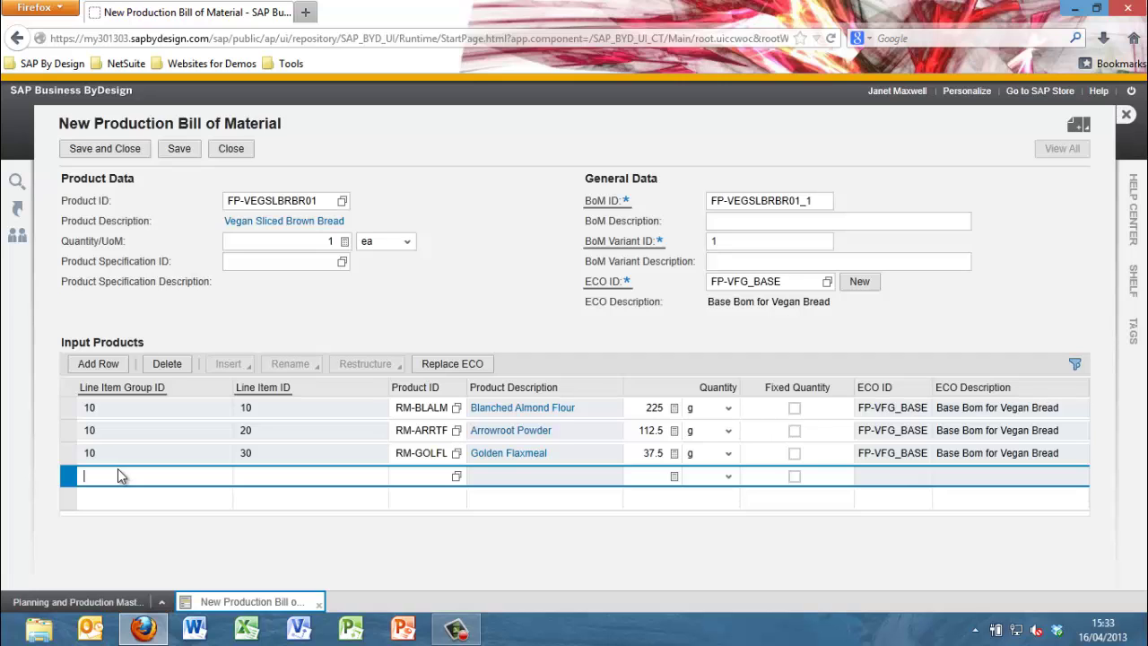
{"action": "type", "text": "20"}
{"action": "key", "text": "Tab"}
{"action": "type", "text": "10"}
{"action": "key", "text": "Tab"}
{"action": "type", "text": "RM-"}
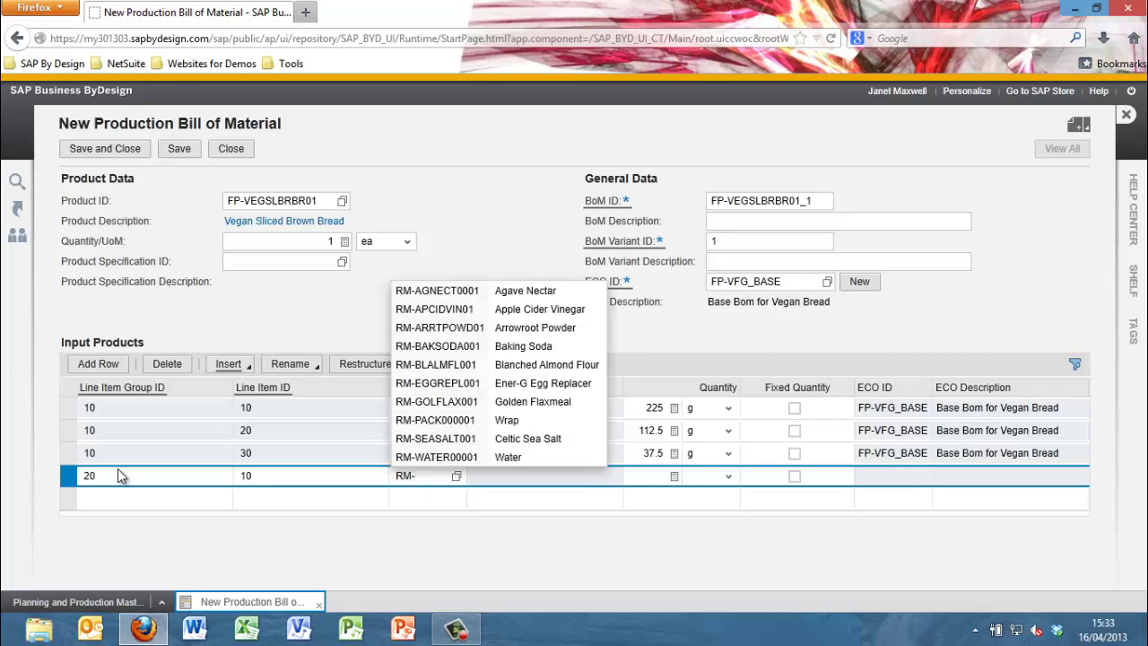
{"action": "type", "text": "se"}
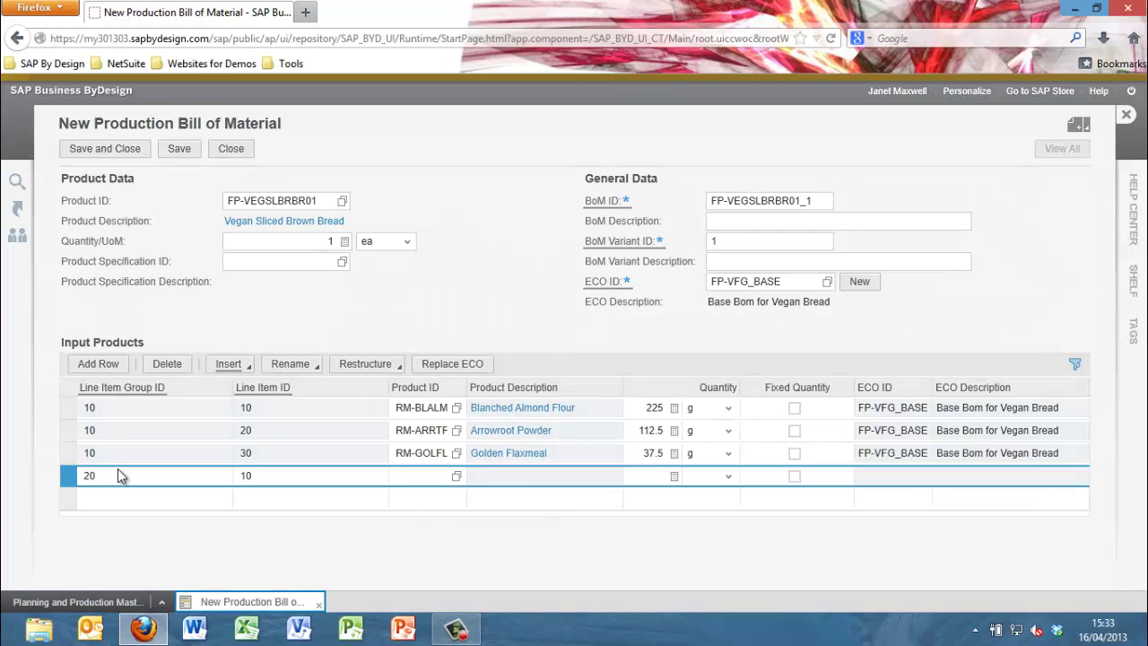
{"action": "type", "text": "2.5"}
{"action": "key", "text": "Return"}
Add Baking Soda (RM-BAKSODA001) as an input product in line item group 30, line item 10, with quantity 2.5 g
{"action": "left_click", "coordinate": [119, 499]}
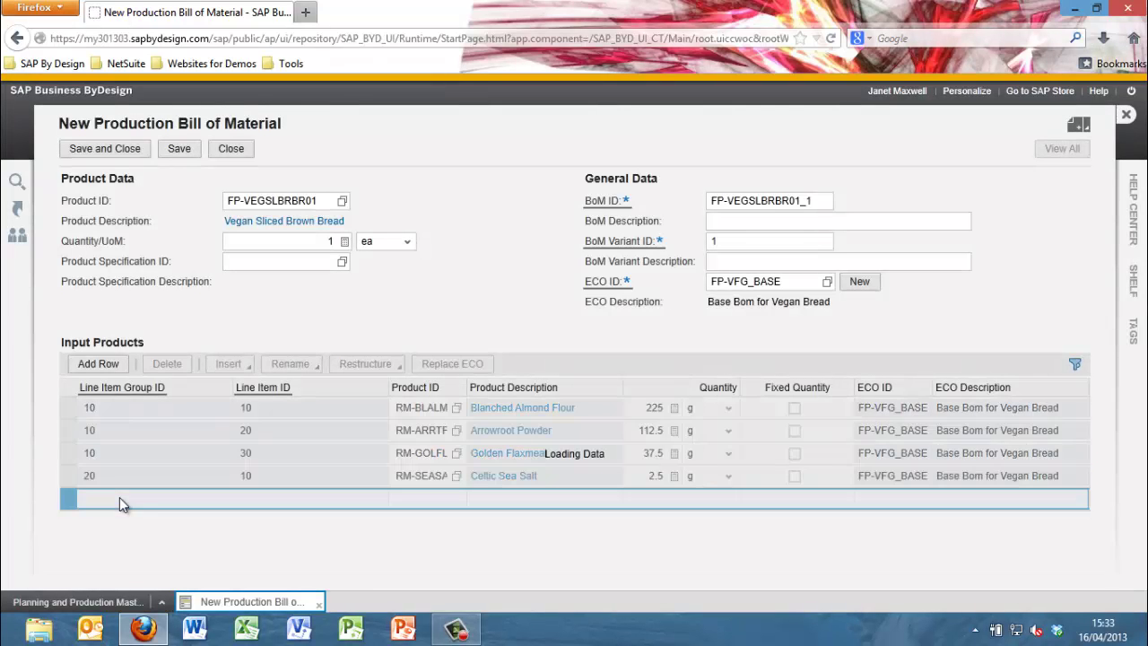
{"action": "type", "text": "30"}
{"action": "key", "text": "Tab"}
{"action": "type", "text": "RM"}
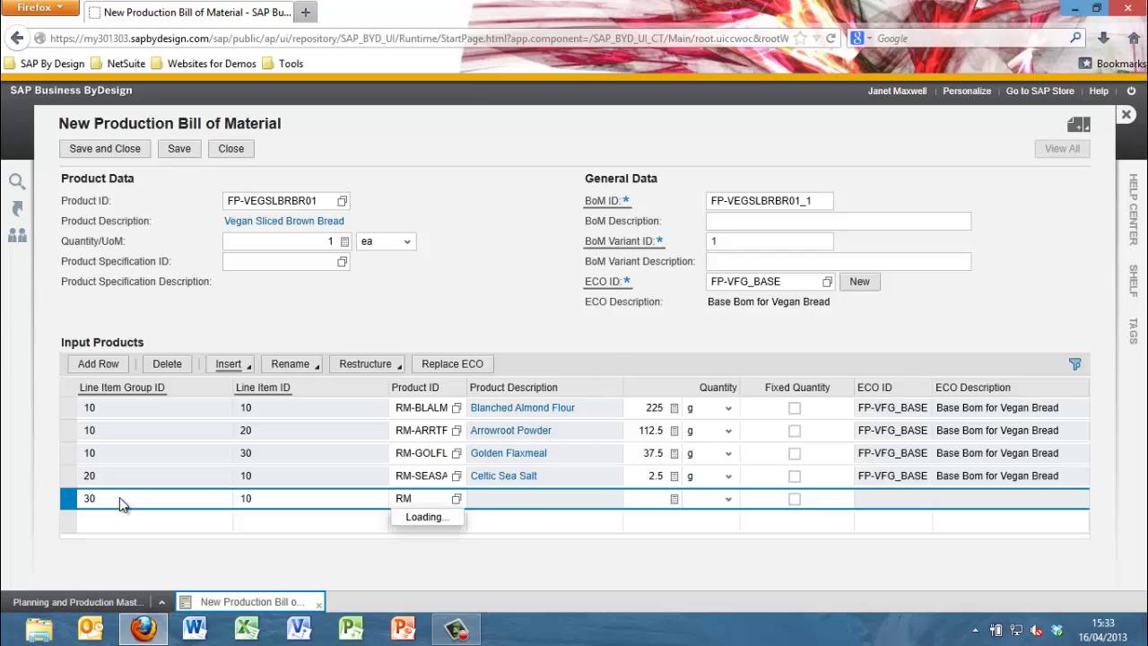
{"action": "type", "text": "-b"}
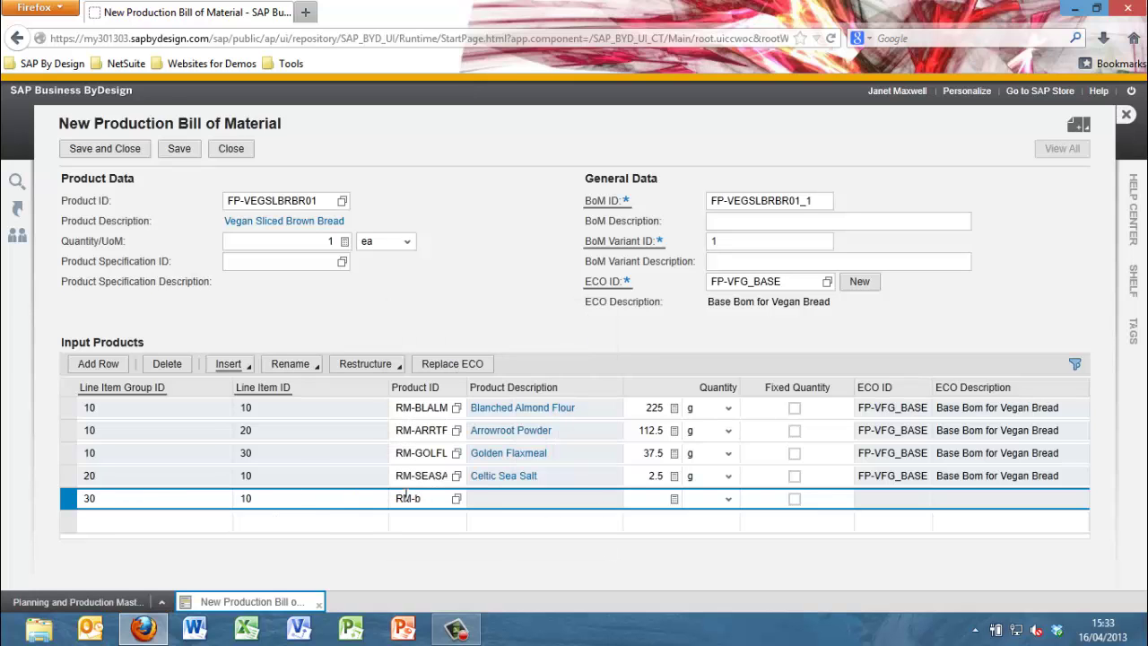
{"action": "type", "text": "a"}
{"action": "key", "text": "Return"}
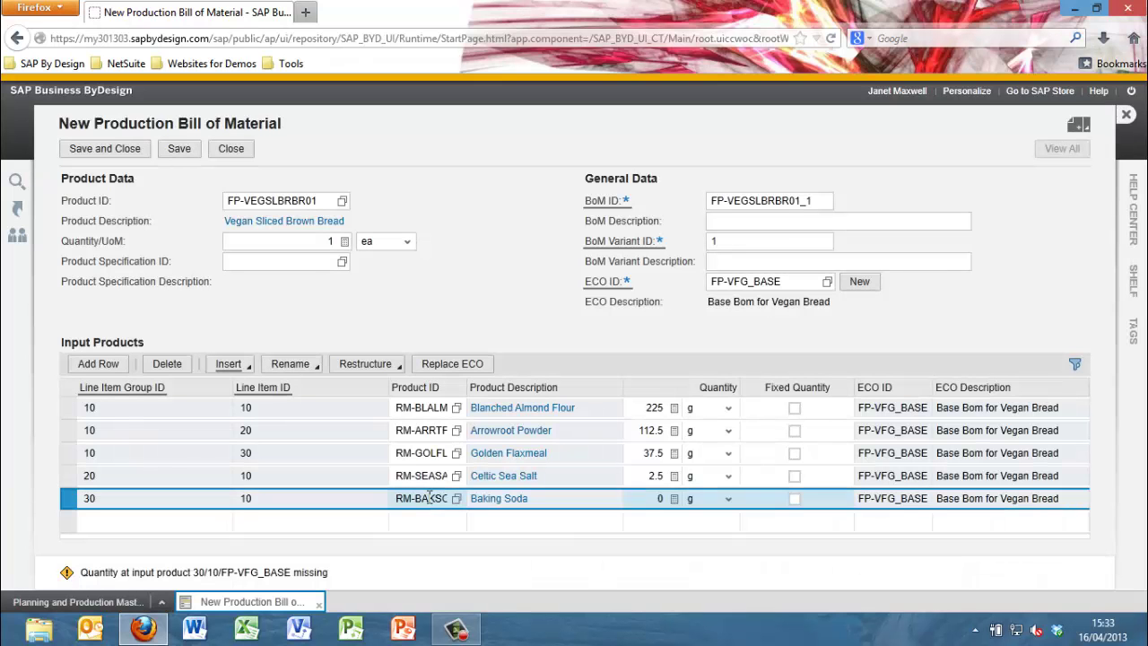
{"action": "key", "text": "Tab"}
{"action": "type", "text": "2.5"}
{"action": "key", "text": "Return"}
Add Ener-G Egg Replacer (RM-EGGREPL001) as an input product in line item group 40, line item 10, with quantity 30 g
{"action": "left_click", "coordinate": [215, 528]}
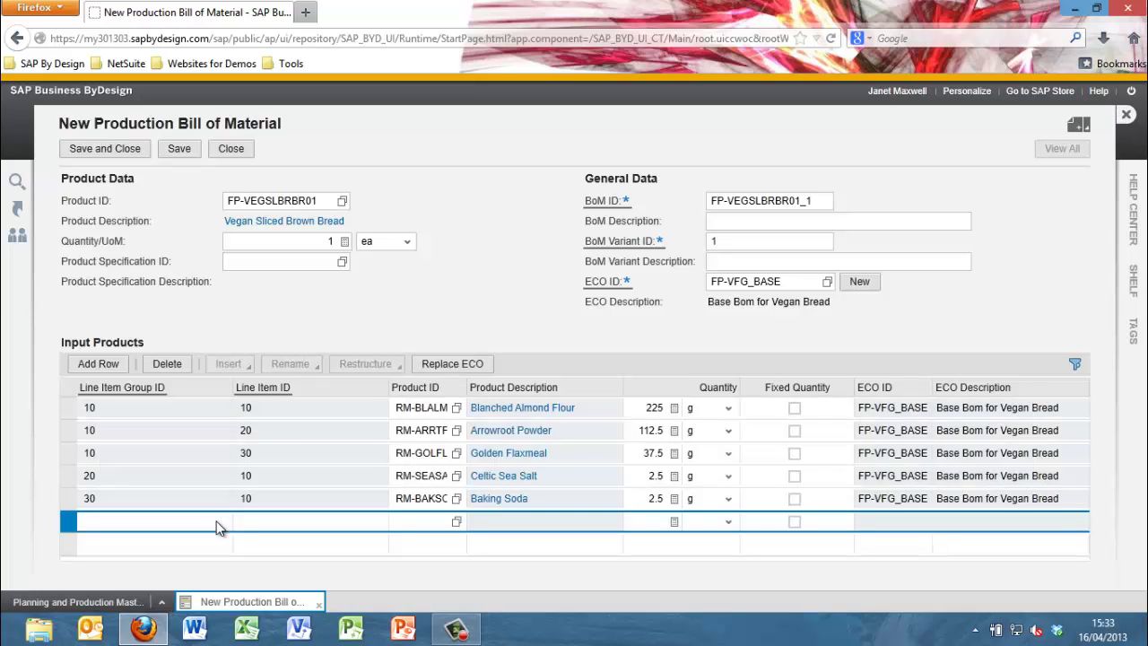
{"action": "type", "text": "40"}
{"action": "key", "text": "Tab"}
{"action": "type", "text": "10"}
{"action": "key", "text": "Tab"}
{"action": "type", "text": "RM-"}
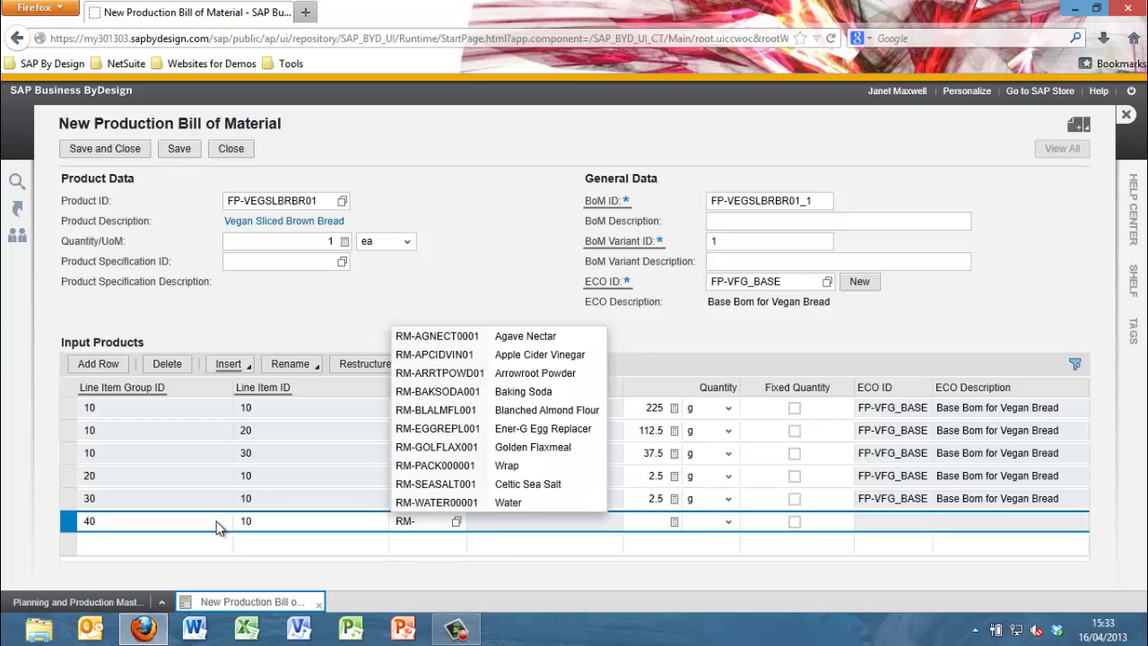
{"action": "type", "text": "egg"}
{"action": "key", "text": "Return"}
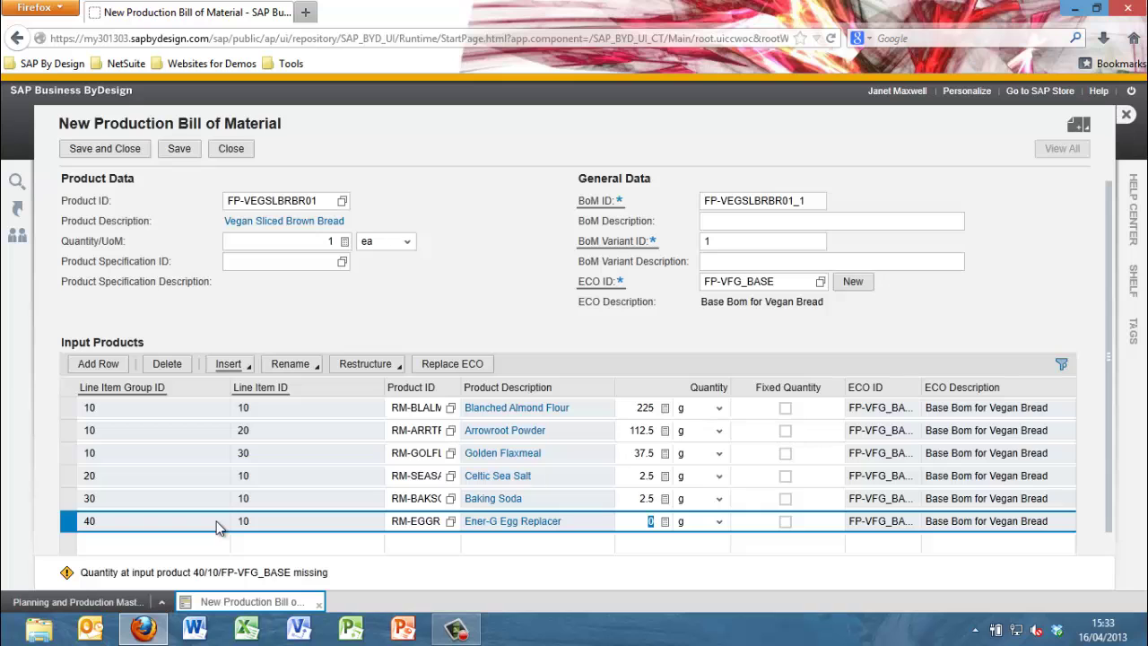
{"action": "type", "text": "30"}
{"action": "key", "text": "Return"}
Add Water (RM-WATER00001) as an input product in line item group 50, line item 10, with quantity 0.03 l
{"action": "left_click", "coordinate": [179, 547]}
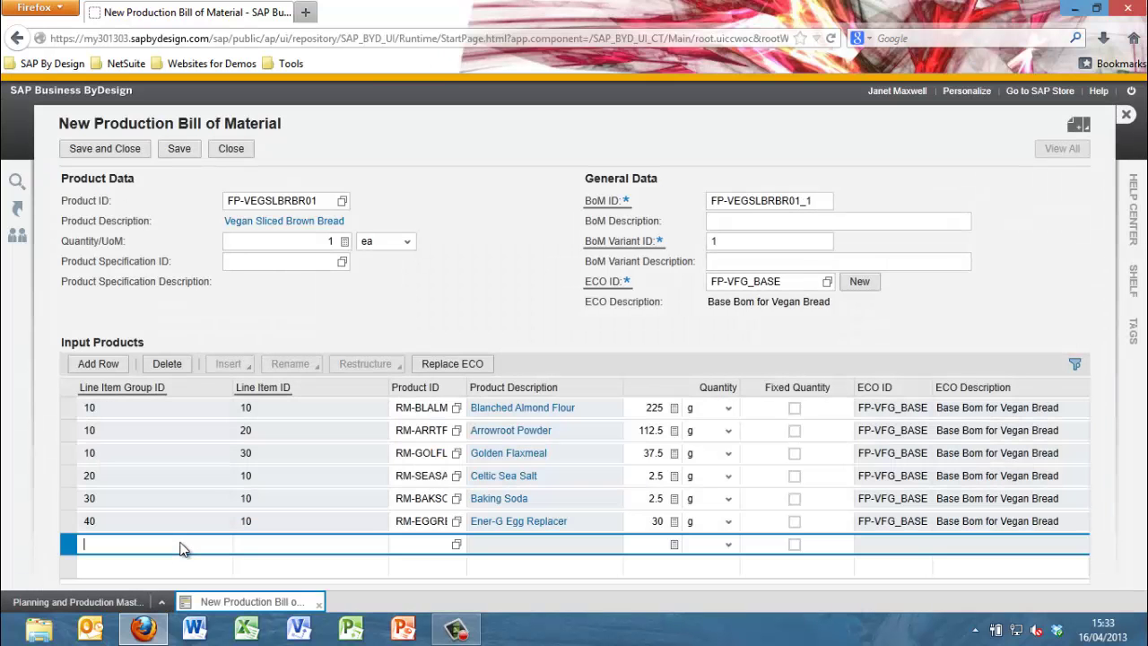
{"action": "type", "text": "50"}
{"action": "key", "text": "Tab"}
{"action": "type", "text": "10"}
{"action": "key", "text": "Tab"}
{"action": "type", "text": "RM-"}
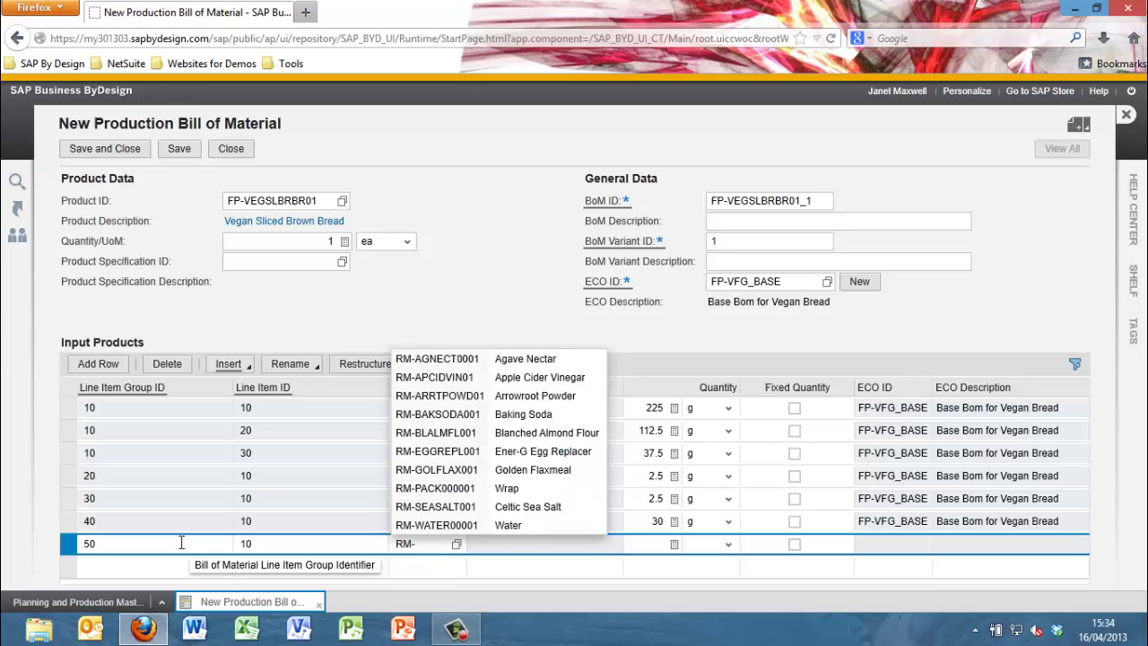
{"action": "type", "text": "wa"}
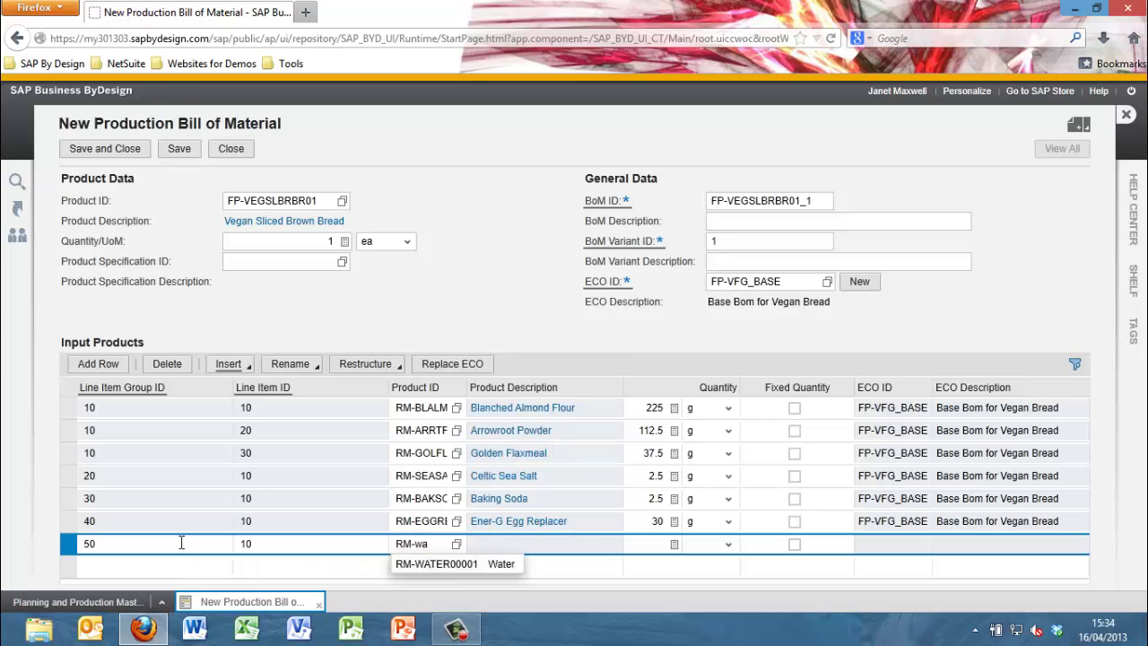
{"action": "key", "text": "Return"}
{"action": "key", "text": "Tab"}
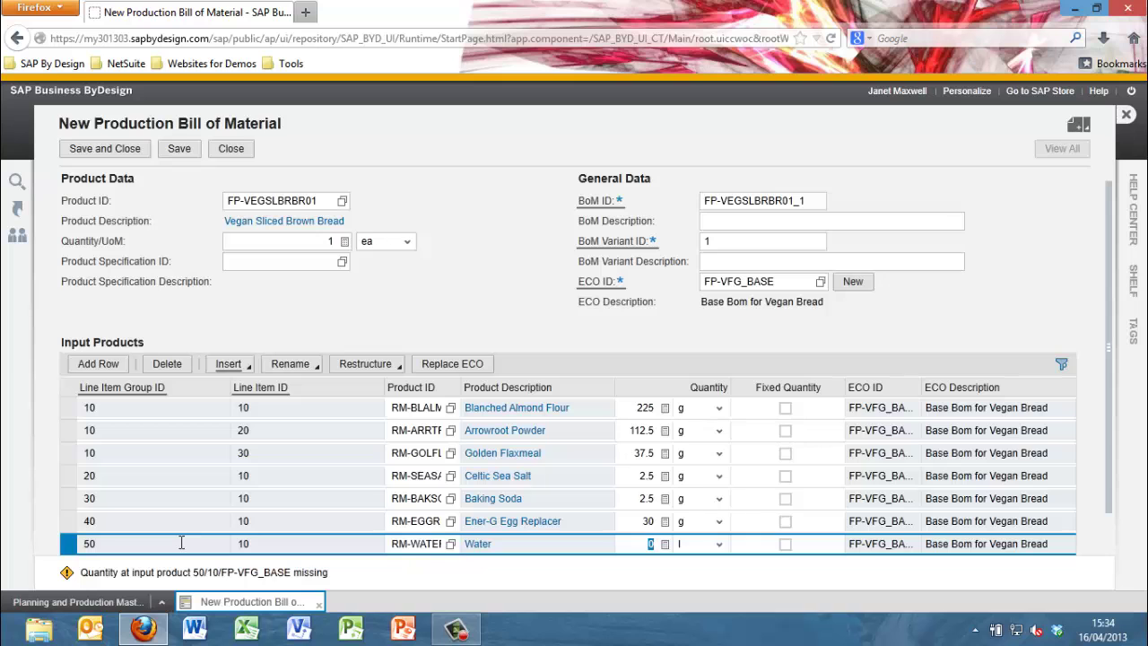
{"action": "type", "text": "0.03"}
{"action": "key", "text": "Return"}
Add Agave Nectar (RM-AGNECT0001) as an input product in line item group 20, line item 20, with quantity 0.06 l
{"action": "left_click", "coordinate": [151, 570]}
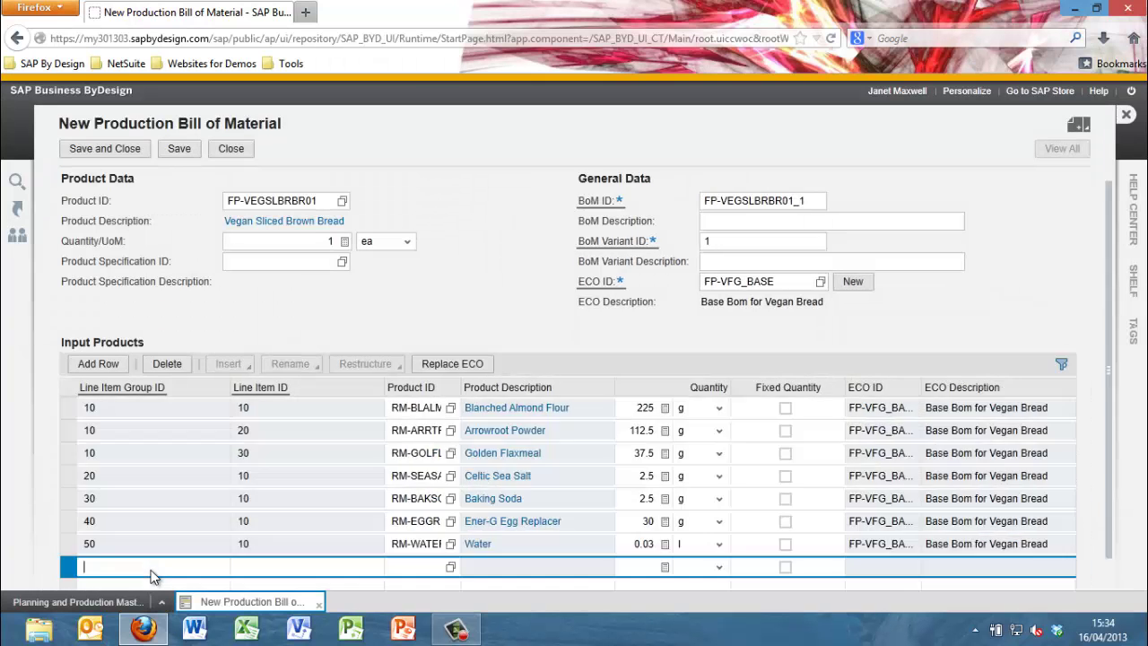
{"action": "type", "text": "20"}
{"action": "key", "text": "Tab"}
{"action": "type", "text": "20"}
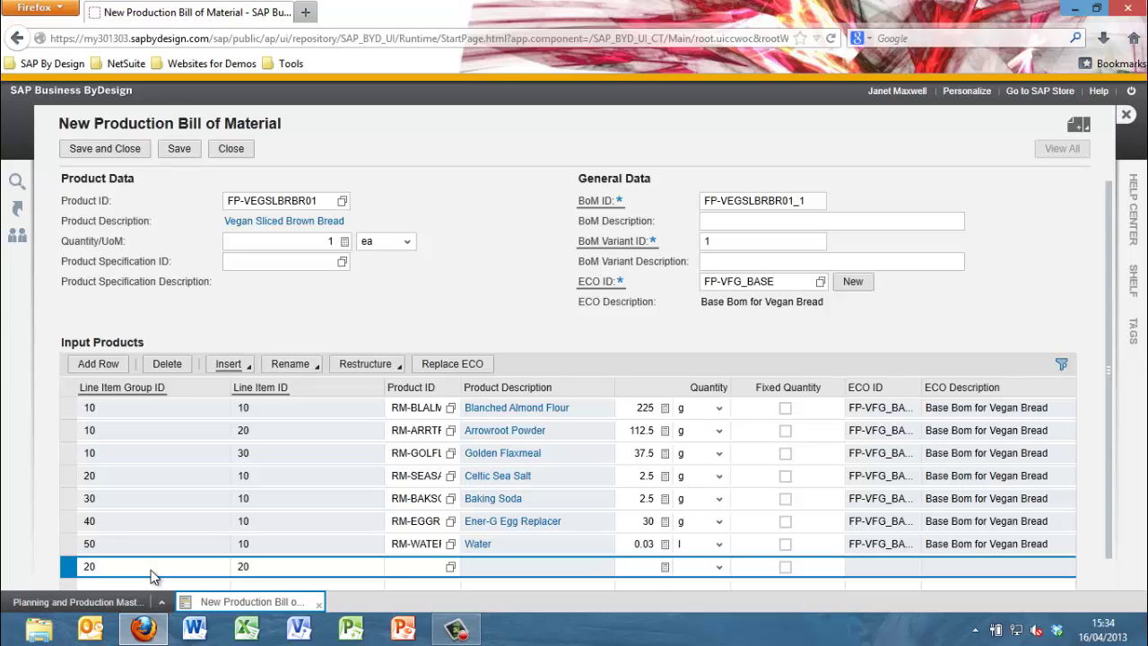
{"action": "key", "text": "Tab"}
{"action": "type", "text": "RM-AG"}
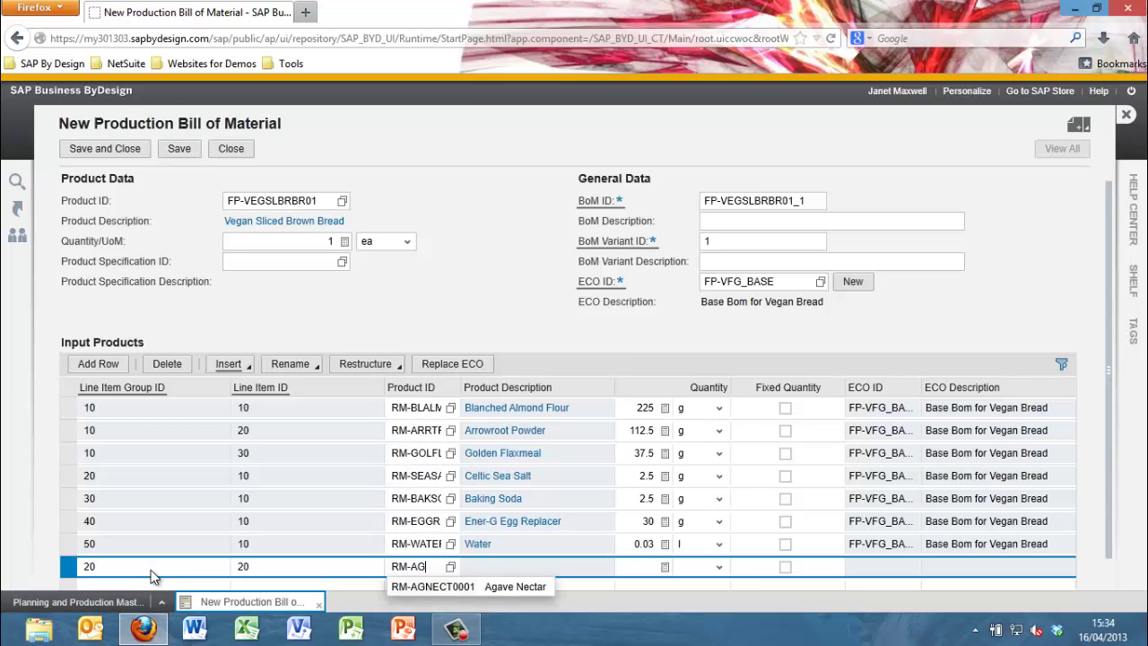
{"action": "key", "text": "Down"}
{"action": "key", "text": "Tab"}
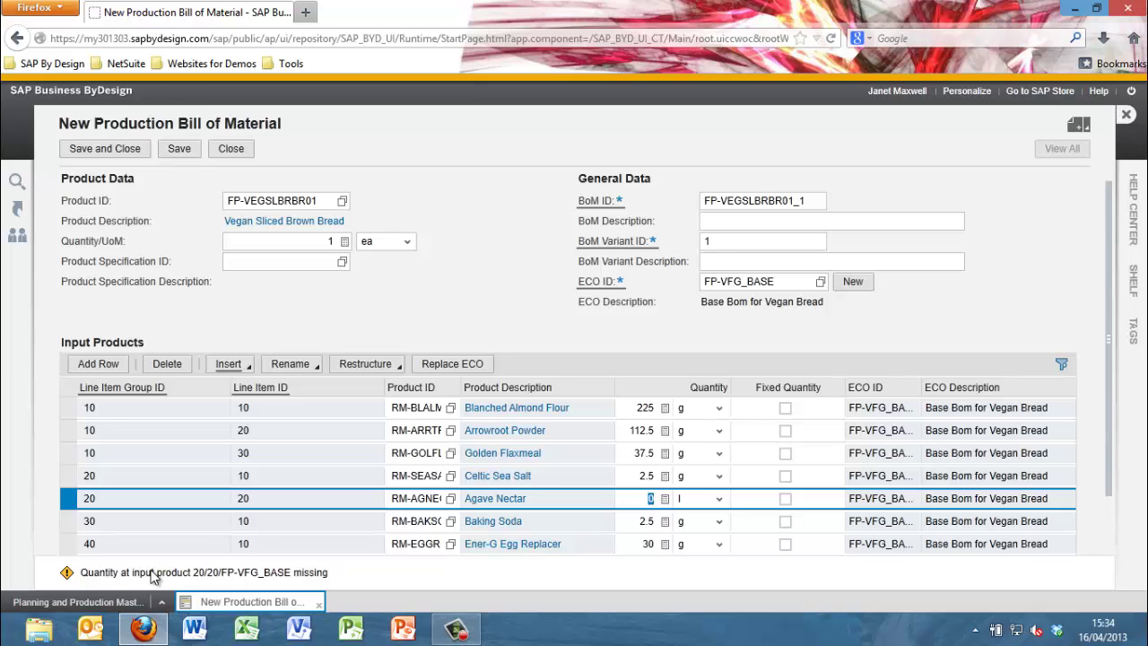
{"action": "type", "text": "0.06"}
{"action": "key", "text": "Return"}
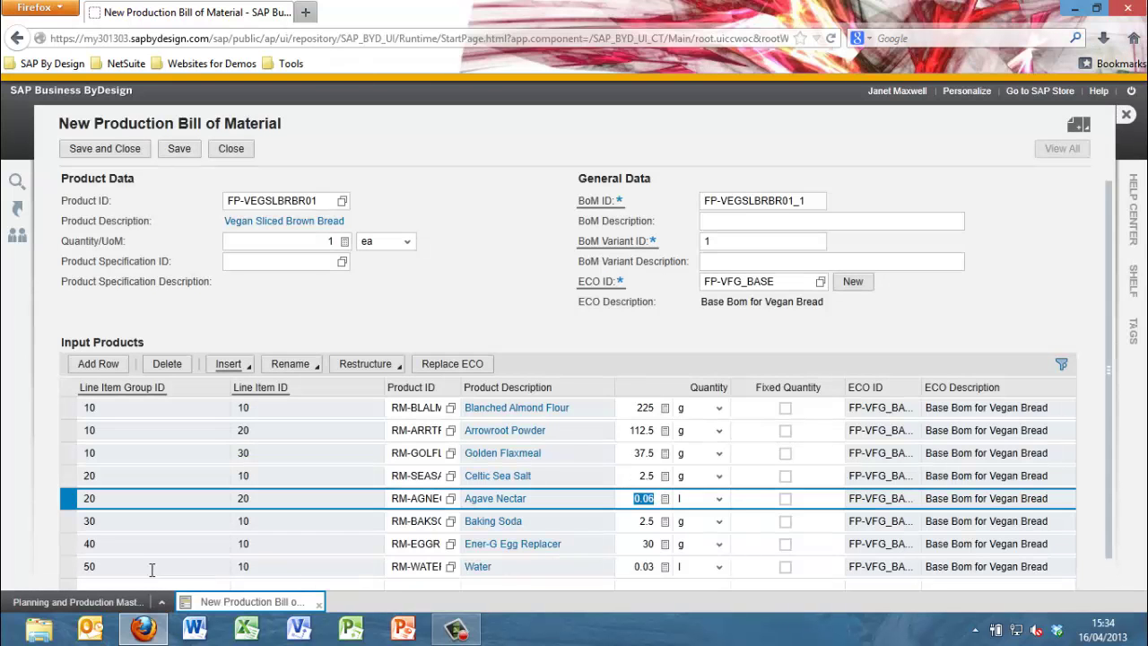
Add Apple Cider Vinegar (RM-APCIDVIN01) as an input product in line item group 20, line item 30, with quantity 0.06 l
{"action": "scroll", "coordinate": [1079, 571], "scroll_direction": "down", "scroll_amount": 1}
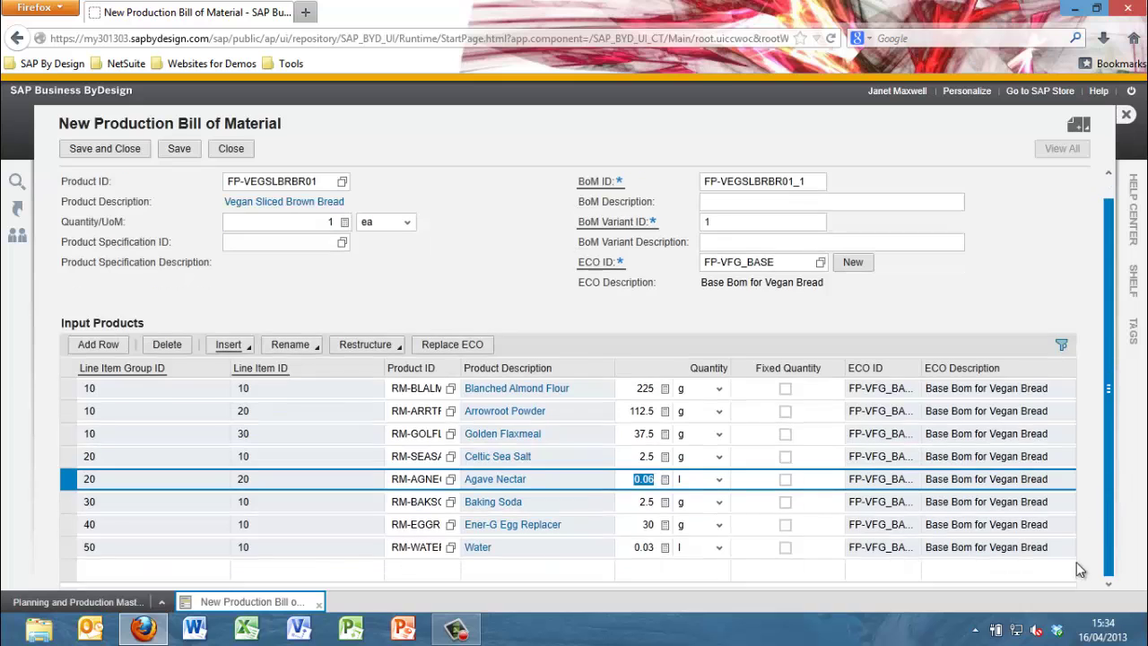
{"action": "left_click", "coordinate": [198, 567]}
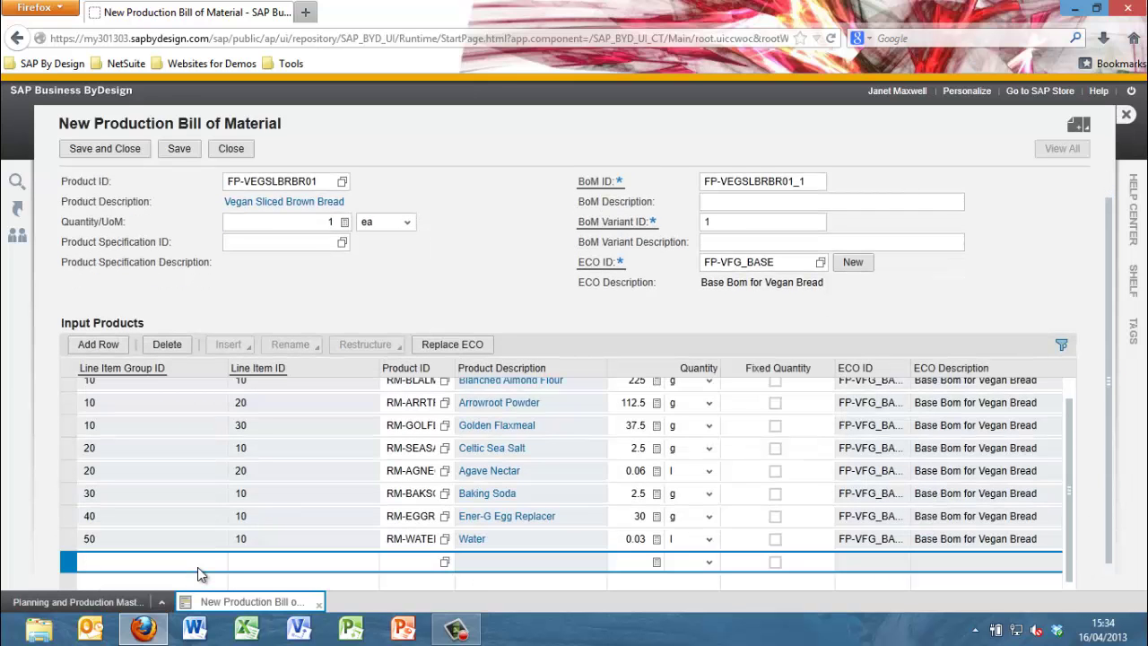
{"action": "type", "text": "20"}
{"action": "key", "text": "Tab"}
{"action": "type", "text": "30"}
{"action": "key", "text": "Tab"}
{"action": "type", "text": "RM"}
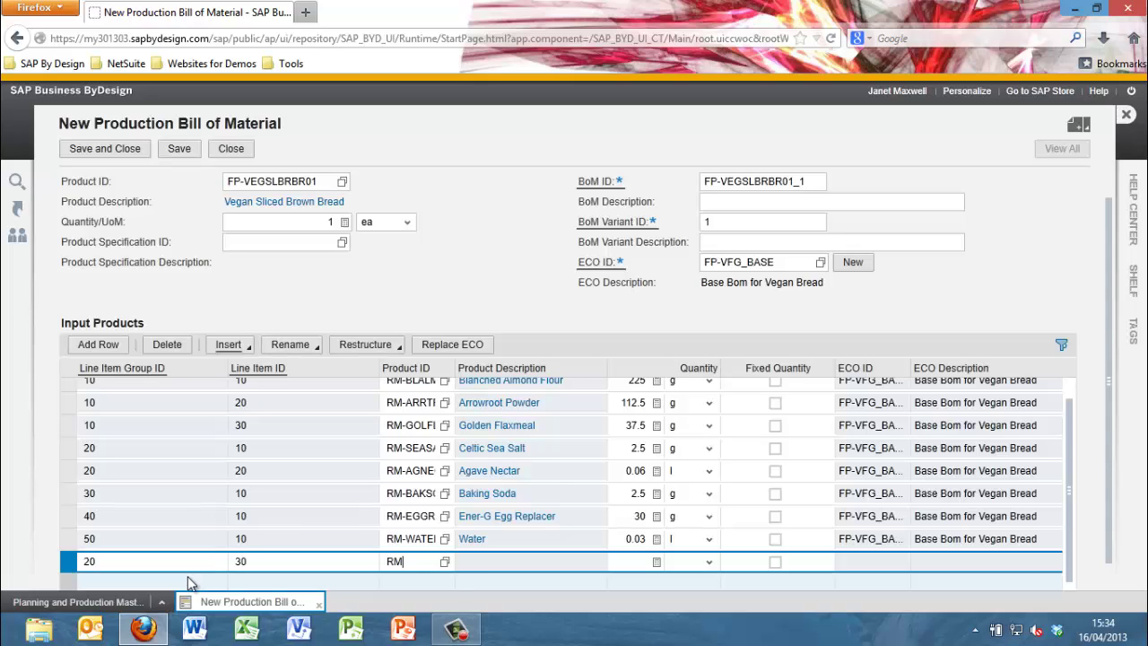
{"action": "type", "text": "-"}
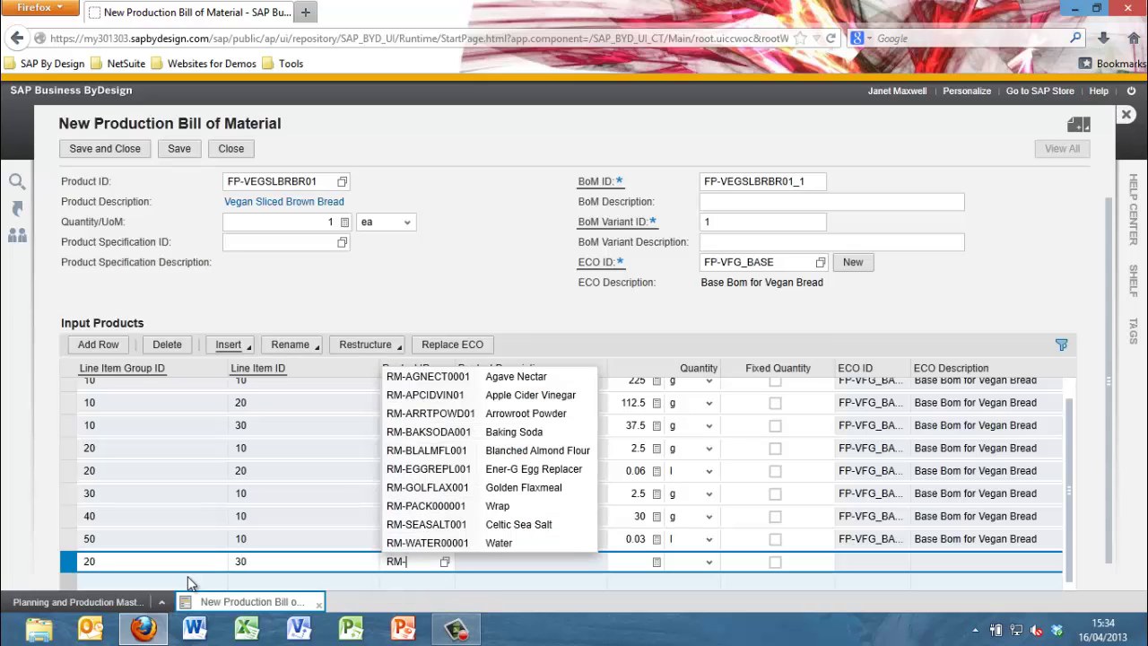
{"action": "type", "text": "AP"}
{"action": "key", "text": "Return"}
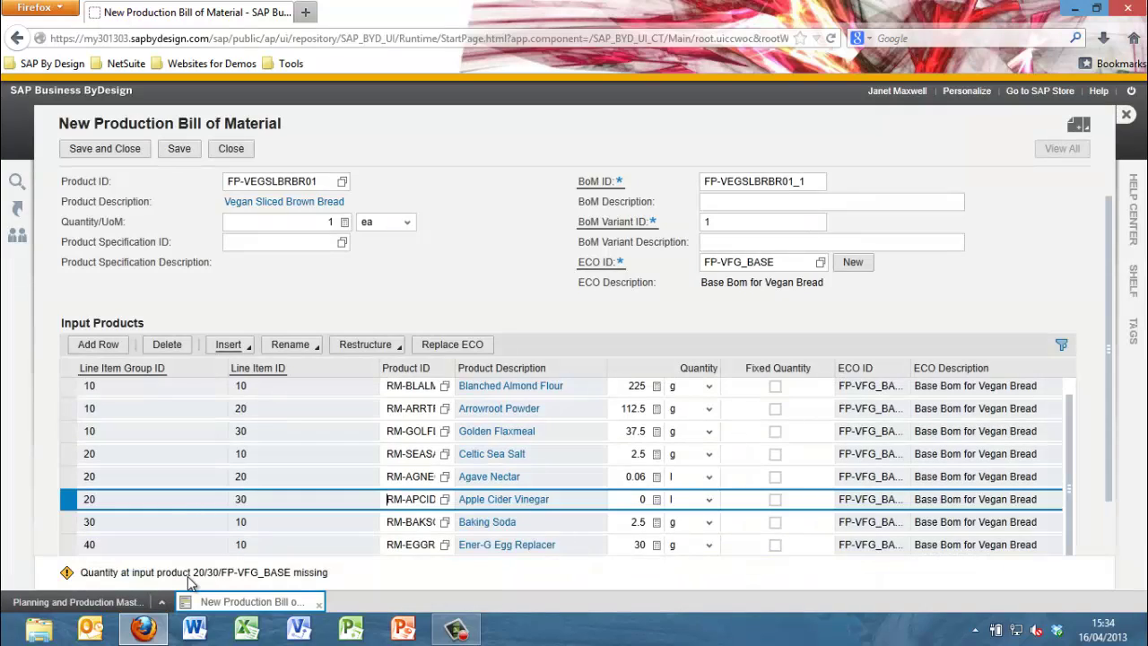
{"action": "key", "text": "Tab"}
{"action": "type", "text": "0.06"}
{"action": "key", "text": "Return"}
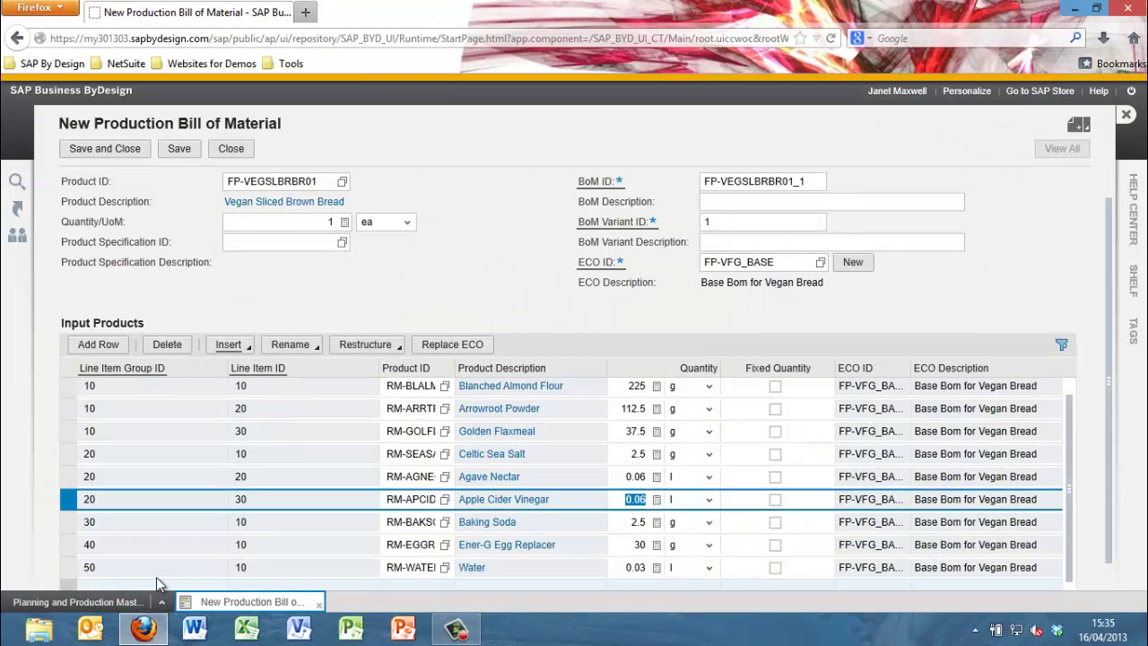
Add Wrap (RM-PACK000001) as an input product in line item group 60, line item 10, with quantity 1 ea
{"action": "left_click", "coordinate": [153, 578]}
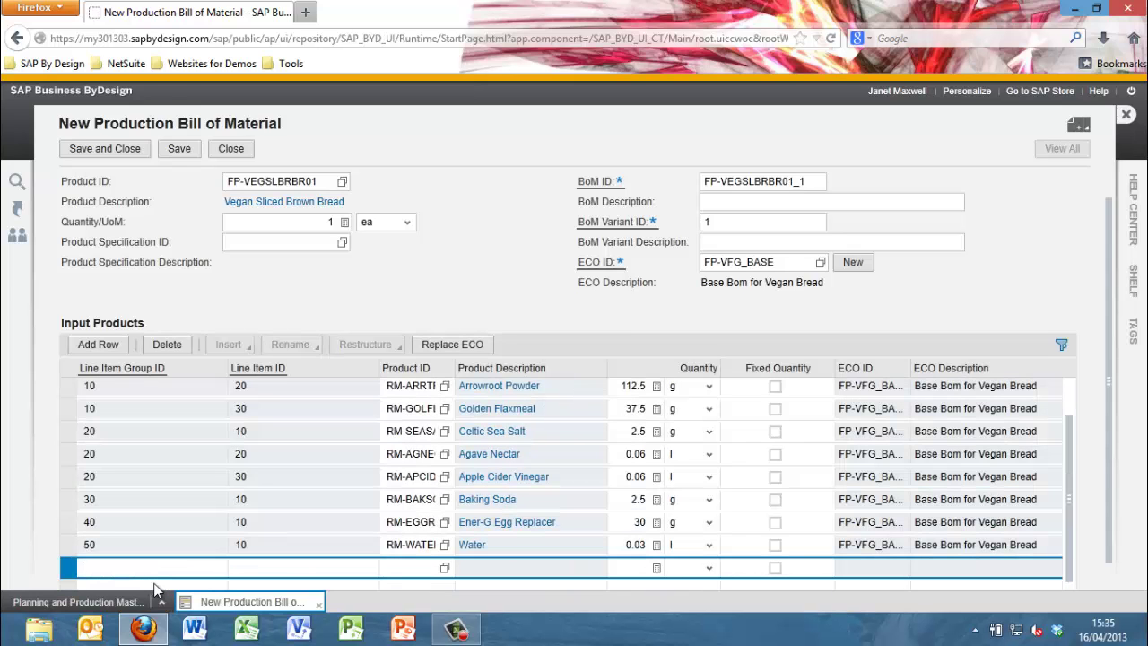
{"action": "type", "text": "60"}
{"action": "key", "text": "Tab"}
{"action": "key", "text": "Tab"}
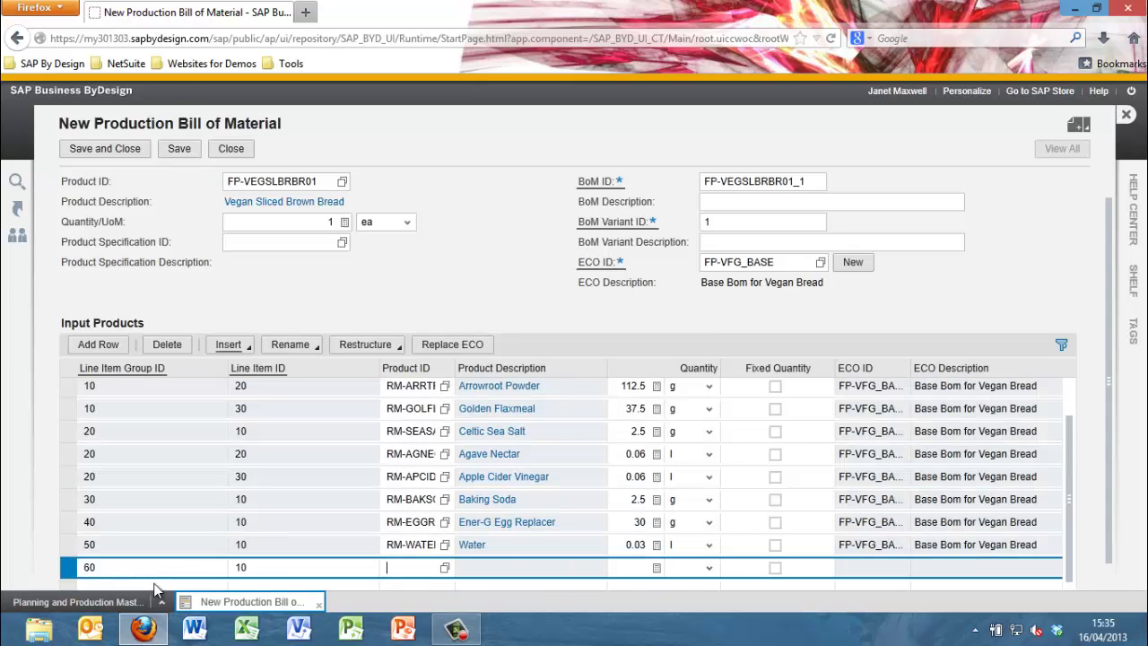
{"action": "type", "text": "RM-PA"}
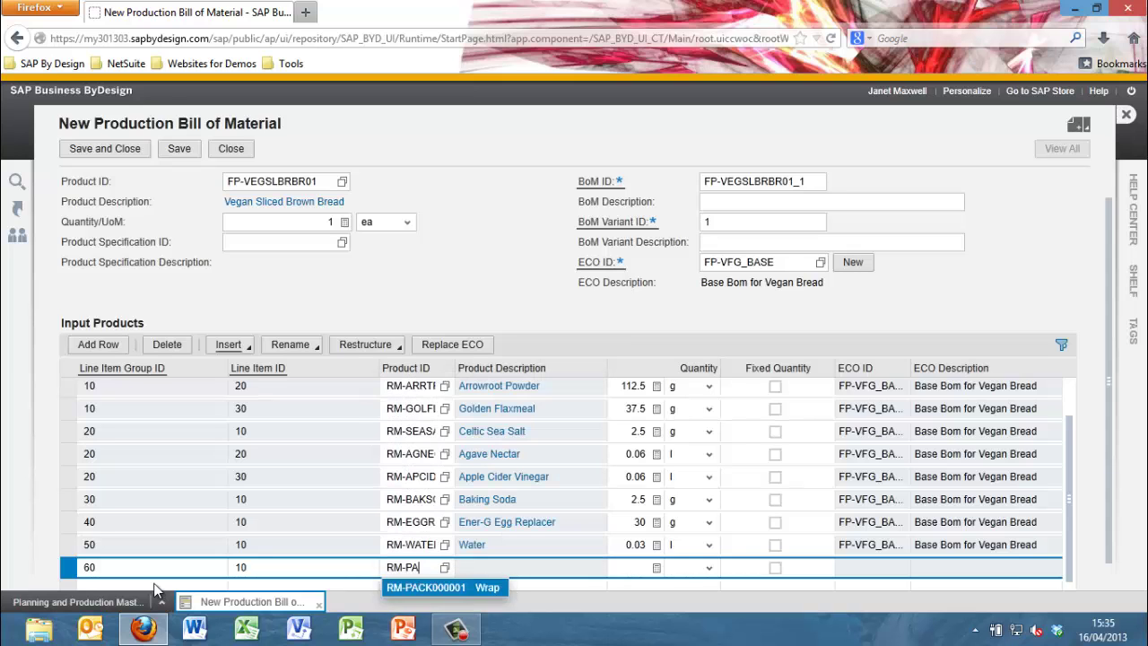
{"action": "key", "text": "Tab"}
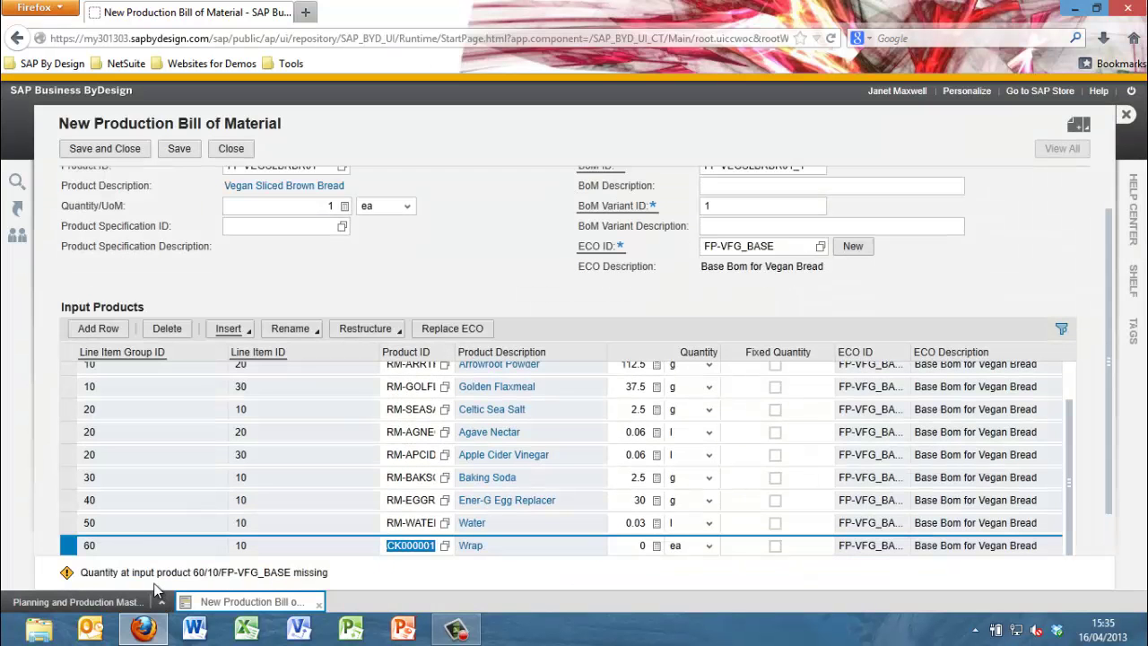
{"action": "key", "text": "Tab"}
{"action": "type", "text": "1"}
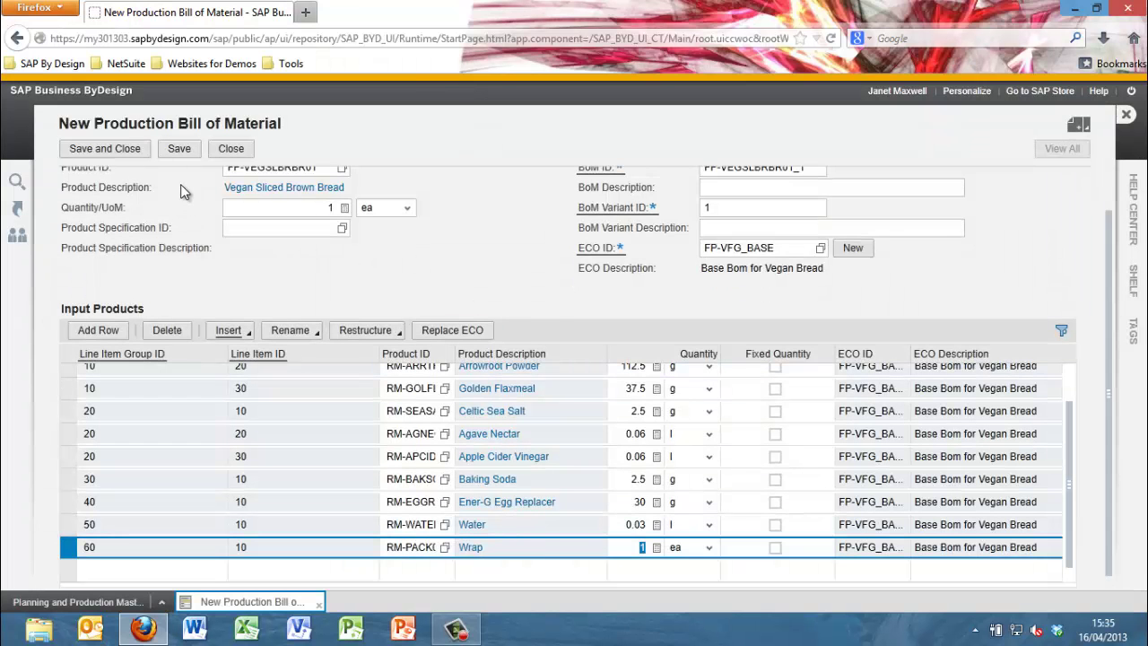
Save and close the new bill of material, and reopen the Vegan Sliced Brown Bread BoM for editing from the Check Pending list
{"action": "left_click", "coordinate": [180, 150]}
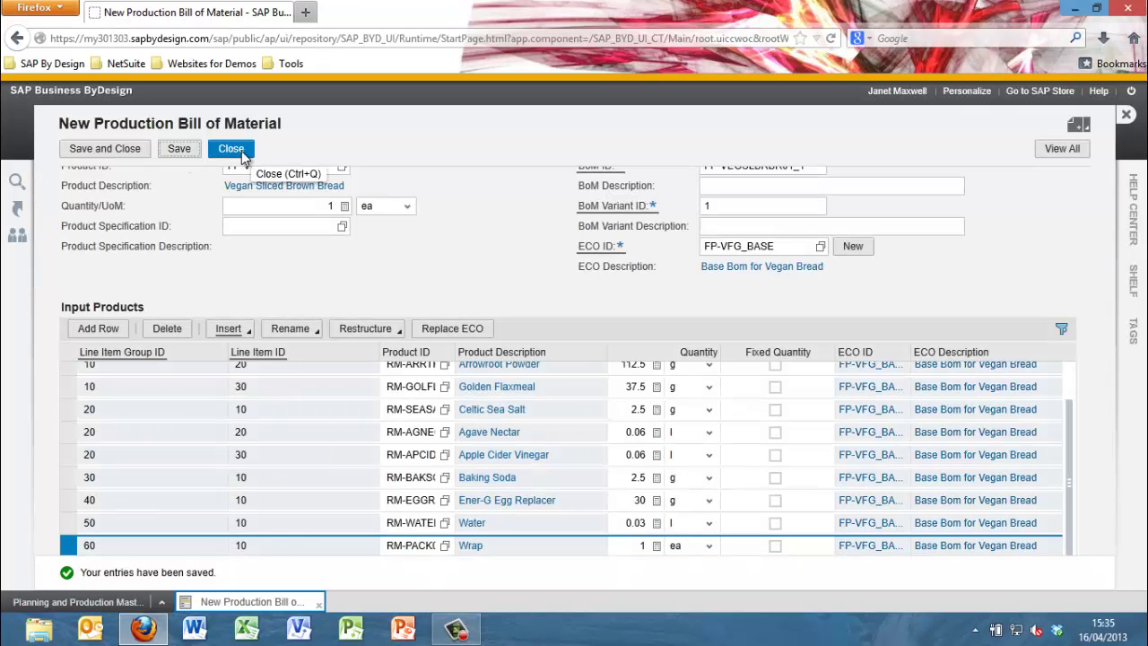
{"action": "left_click", "coordinate": [235, 153]}
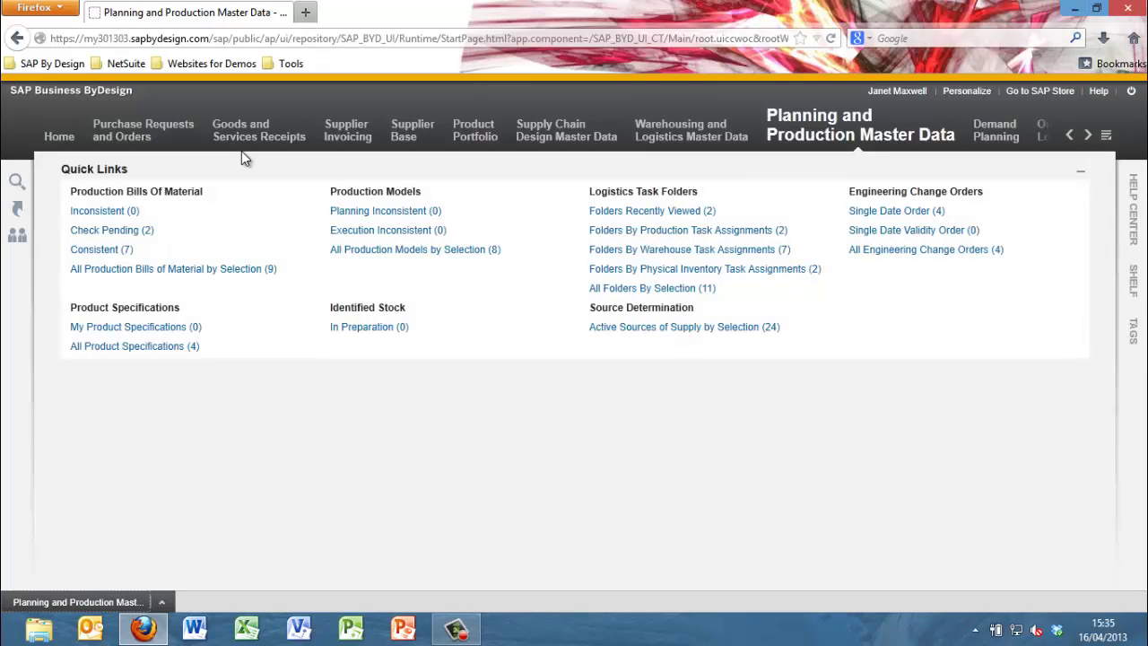
{"action": "left_click", "coordinate": [123, 232]}
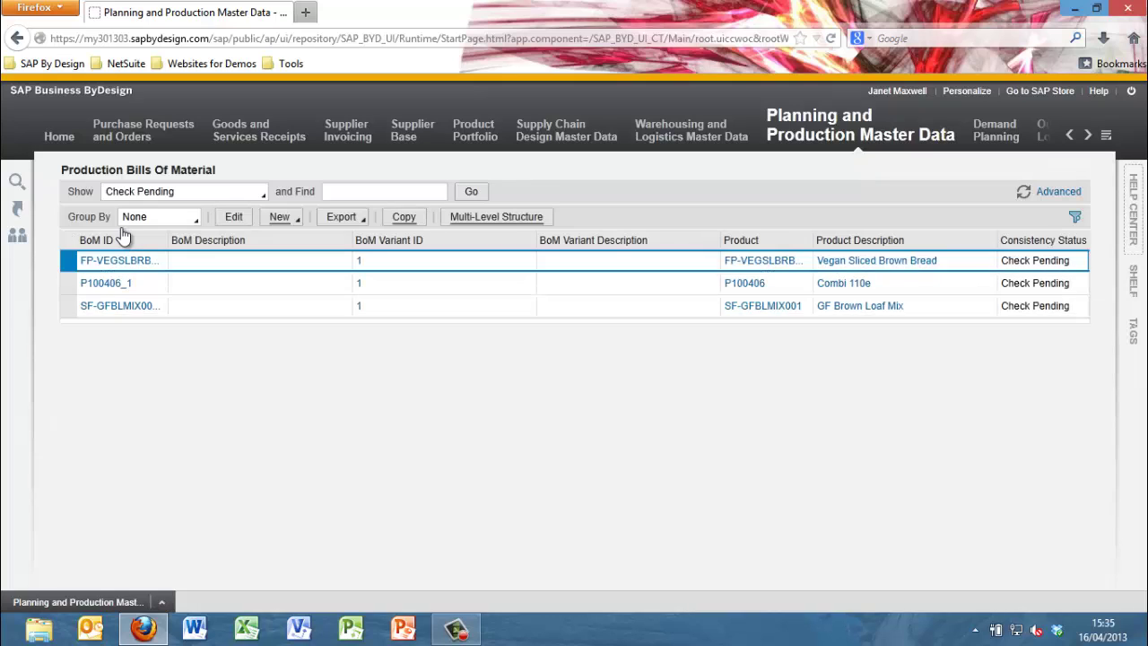
{"action": "left_click", "coordinate": [235, 217]}
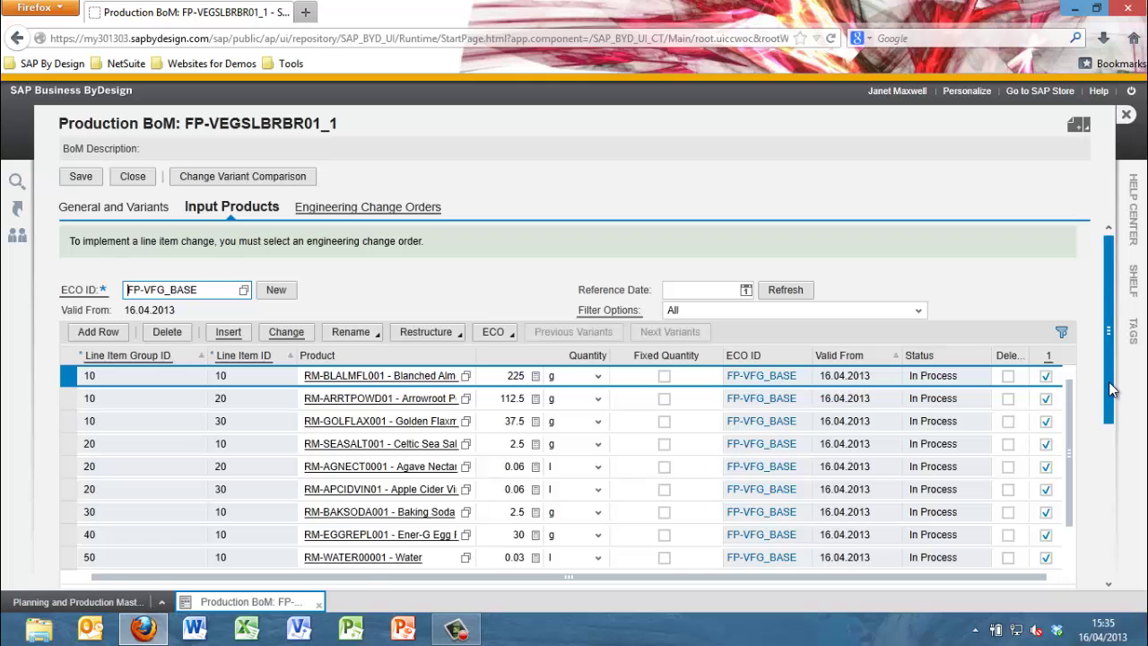
Enter Flours as the line item group description for group 10 in the Blanched Almond Flour item details
{"action": "left_click_drag", "start_coordinate": [1111, 388], "coordinate": [1075, 501]}
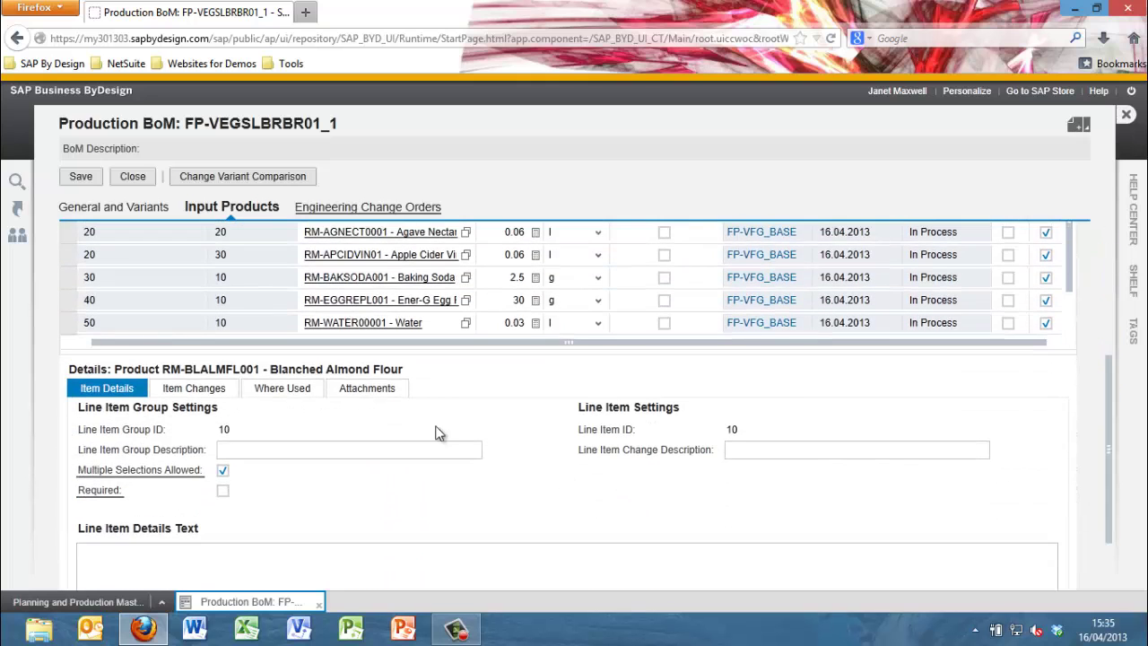
{"action": "left_click", "coordinate": [437, 446]}
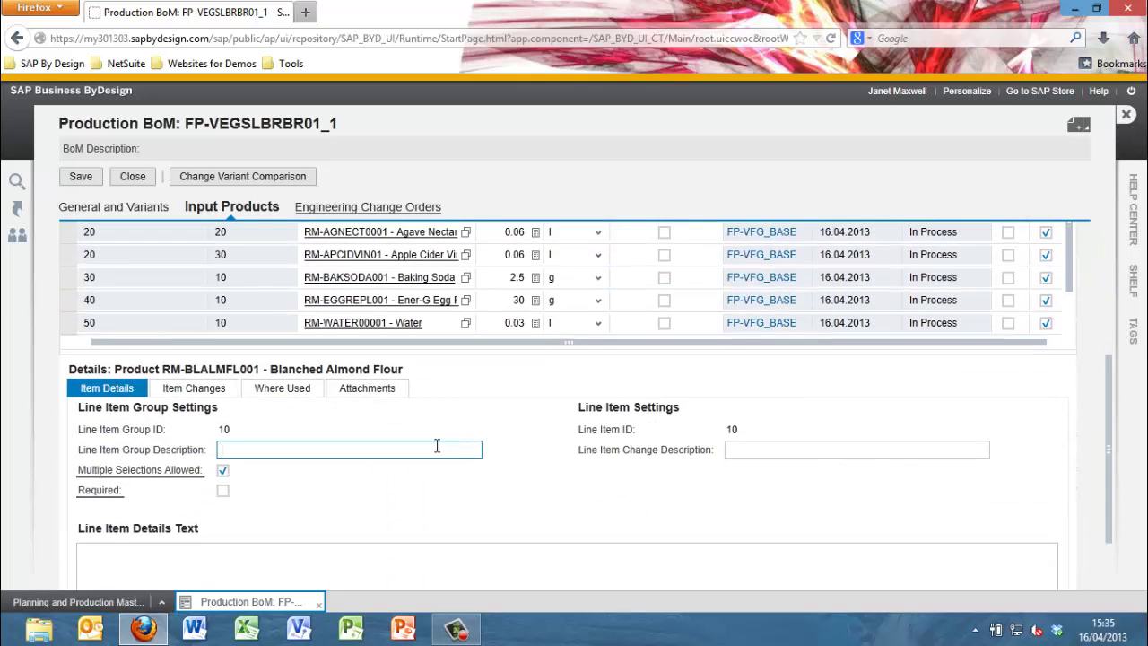
{"action": "type", "text": "Flours"}
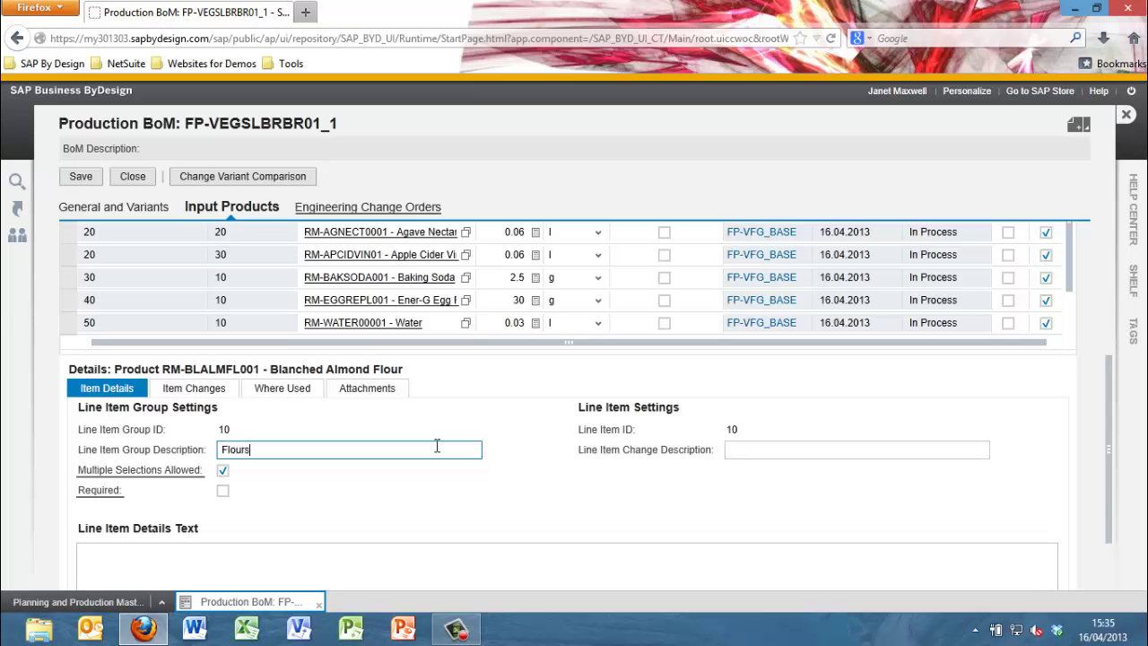
Set the line item group descriptions to Tasters for group 20 and Risers for group 30
{"action": "left_click", "coordinate": [70, 235]}
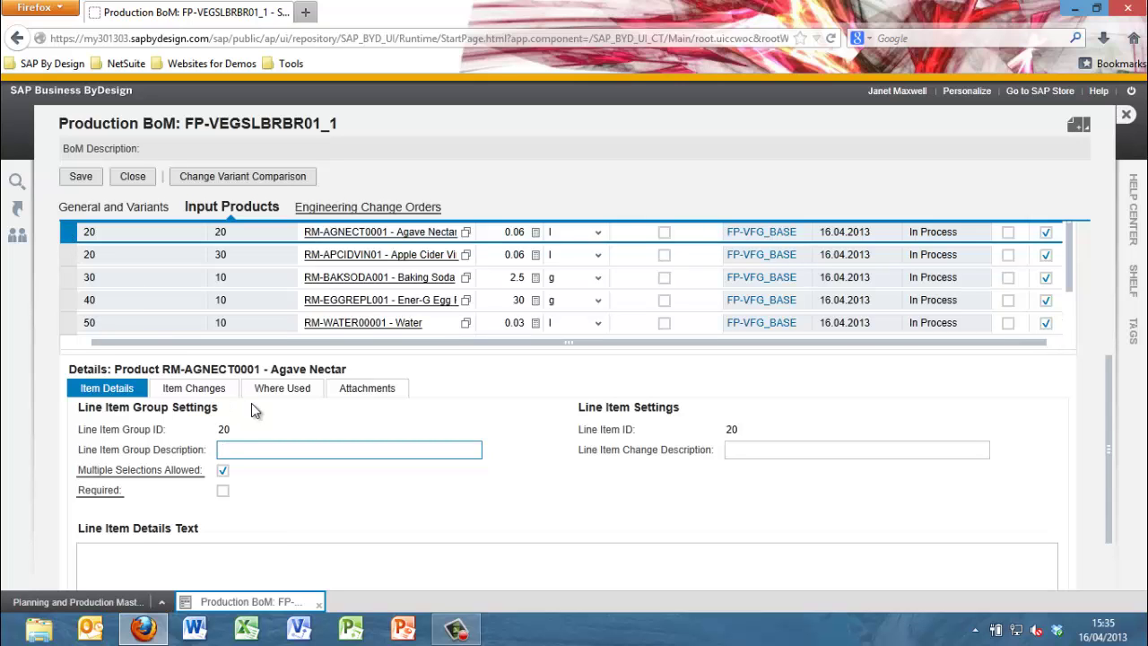
{"action": "type", "text": "Tasters"}
{"action": "left_click", "coordinate": [75, 283]}
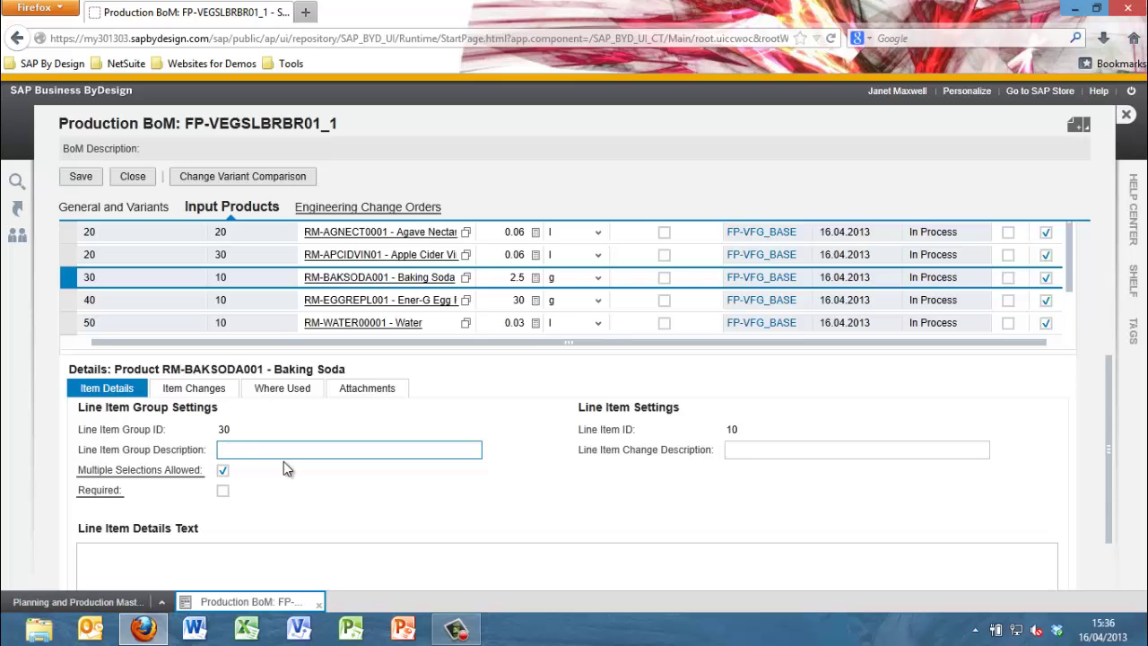
{"action": "type", "text": "Risers"}
Set the line item group descriptions to Binders for group 40 and Water for group 50
{"action": "left_click", "coordinate": [74, 300]}
{"action": "type", "text": "Binders#"}
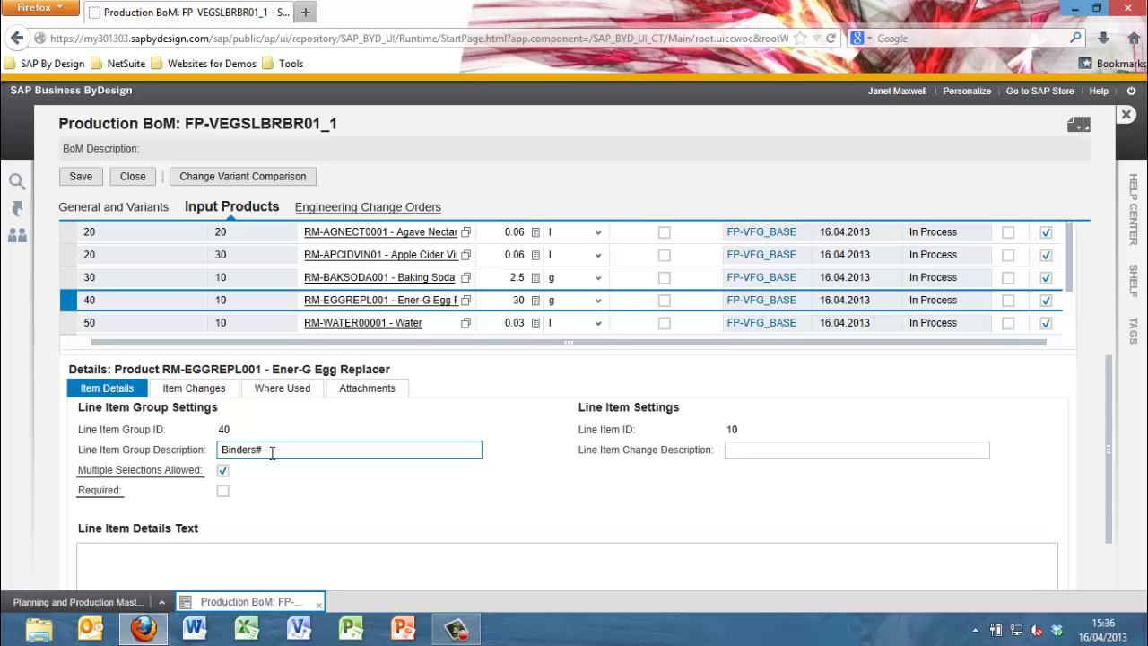
{"action": "key", "text": "BackSpace"}
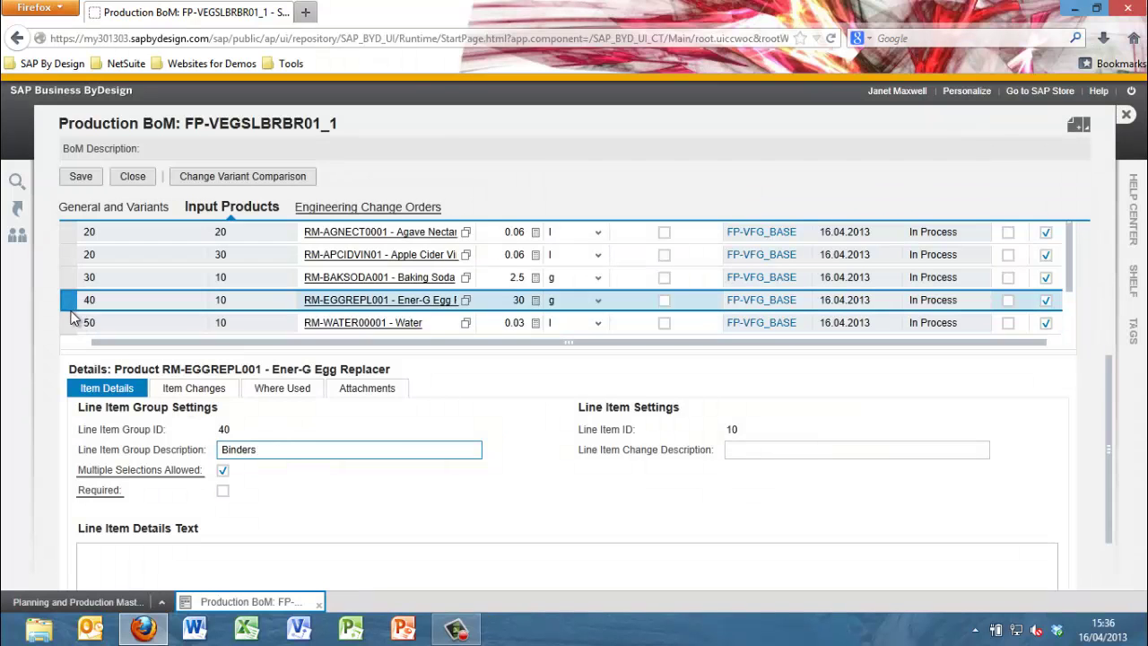
{"action": "left_click", "coordinate": [68, 322]}
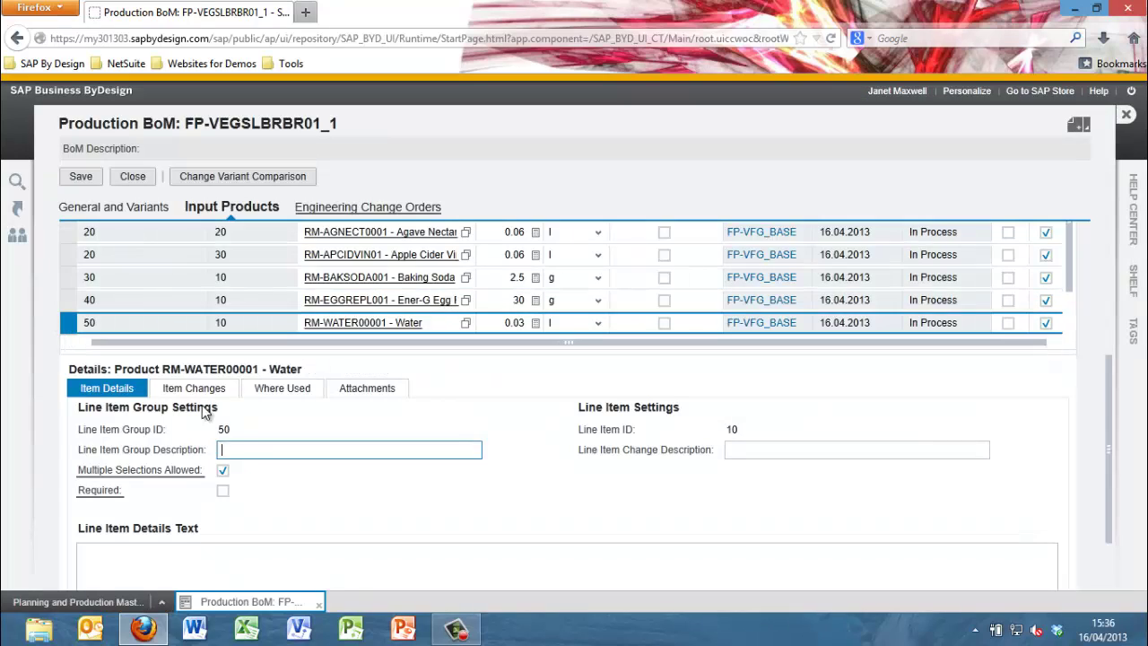
{"action": "type", "text": "Water"}
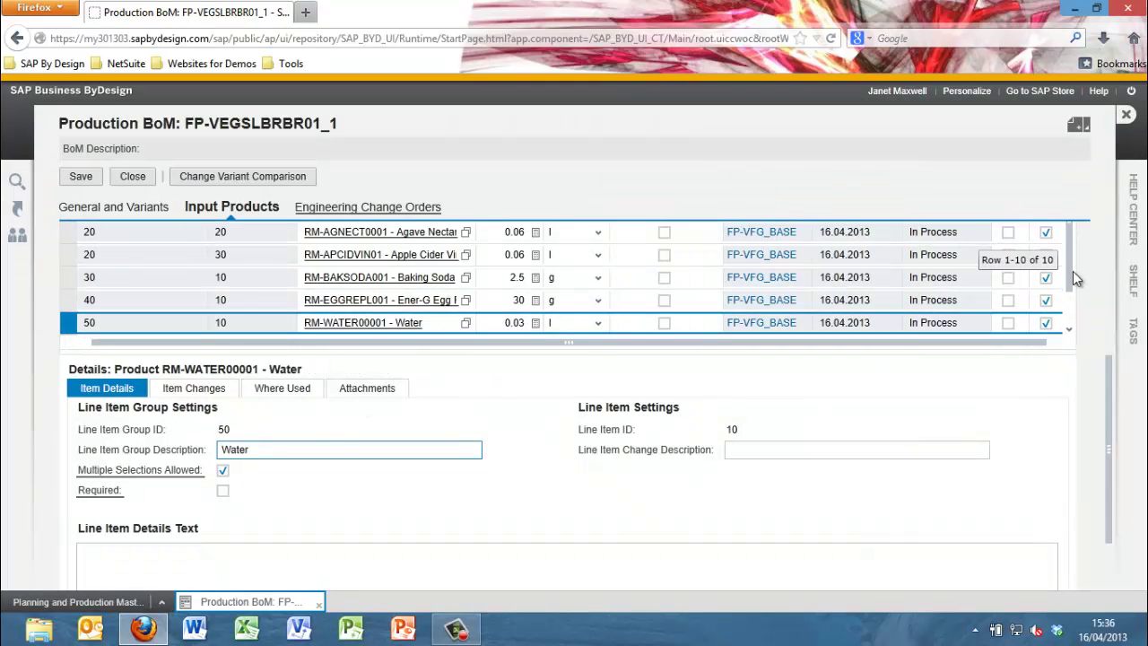
Set the line item group description to Packaging for group 60 in the Wrap item details
{"action": "left_click_drag", "start_coordinate": [1070, 275], "coordinate": [1070, 311]}
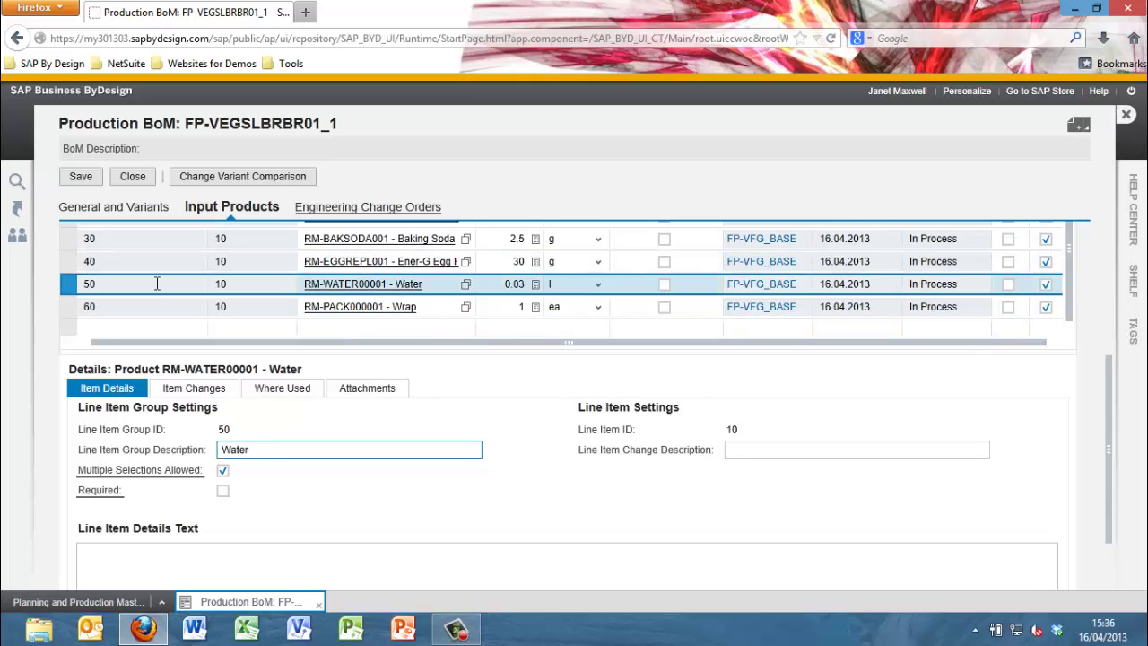
{"action": "left_click", "coordinate": [73, 308]}
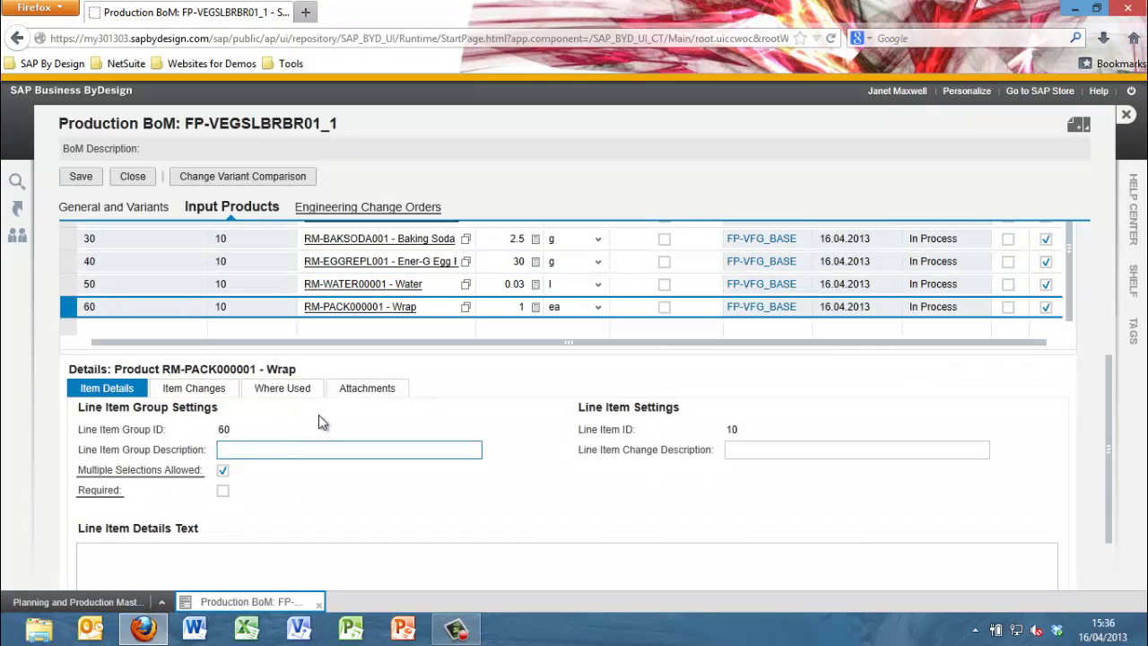
{"action": "type", "text": "Packaging"}
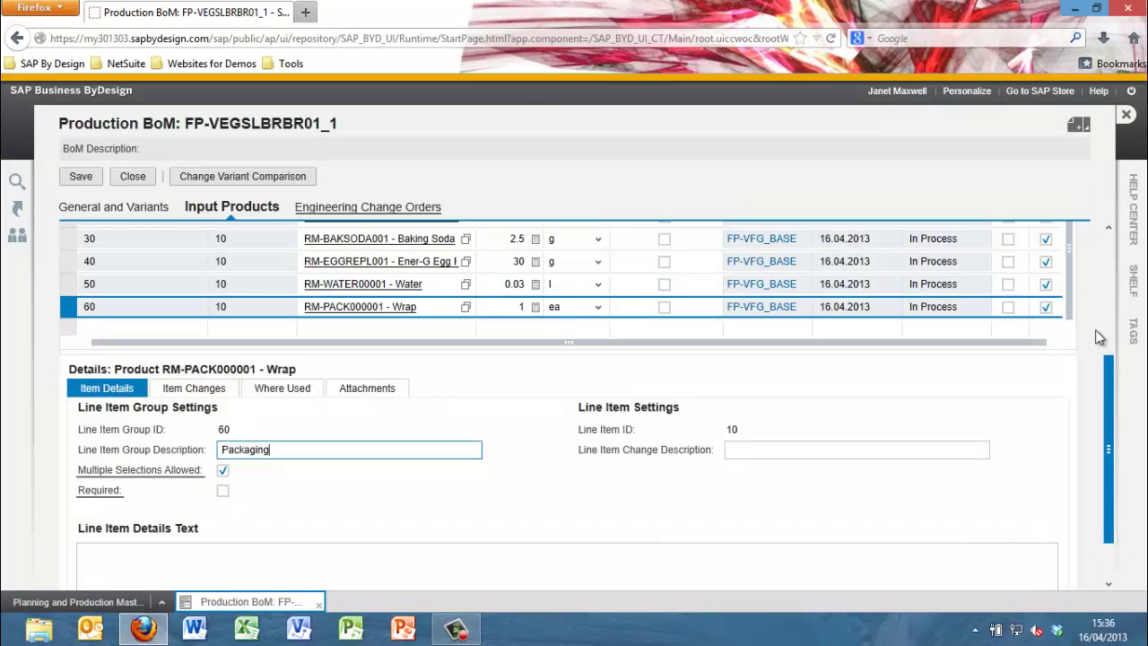
Review the line item group description of the Blanched Almond Flour and Arrowroot Powder items in group 10
{"action": "scroll", "coordinate": [1070, 259], "scroll_direction": "up", "scroll_amount": 2}
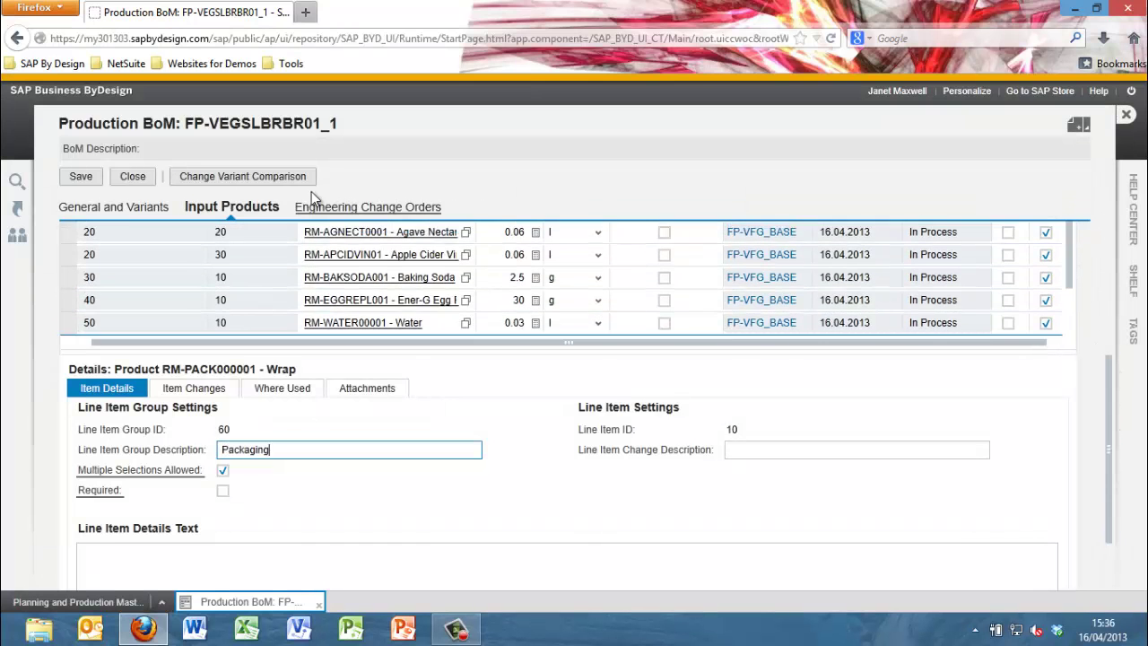
{"action": "scroll", "coordinate": [1112, 384], "scroll_direction": "up", "scroll_amount": 5}
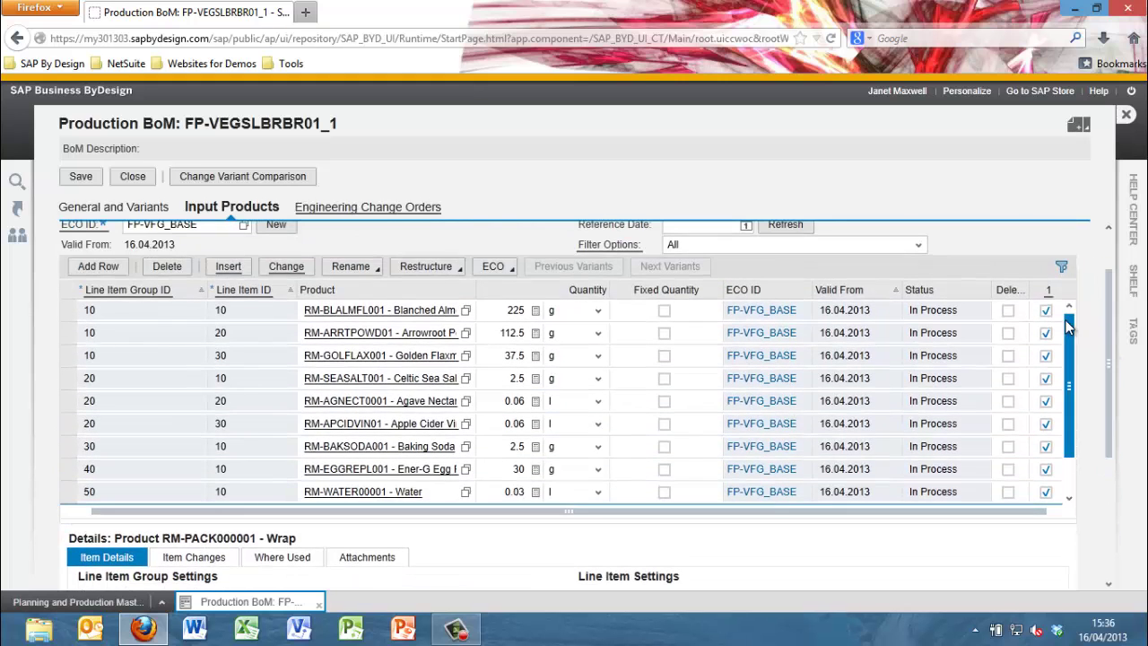
{"action": "left_click", "coordinate": [67, 314]}
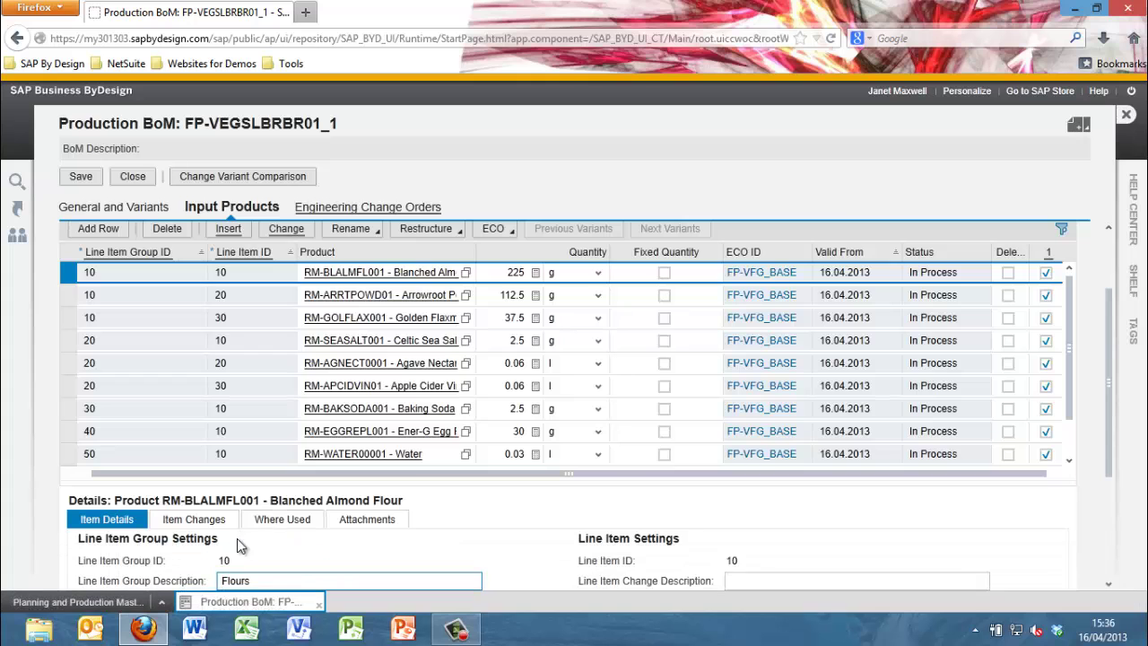
{"action": "left_click", "coordinate": [70, 302]}
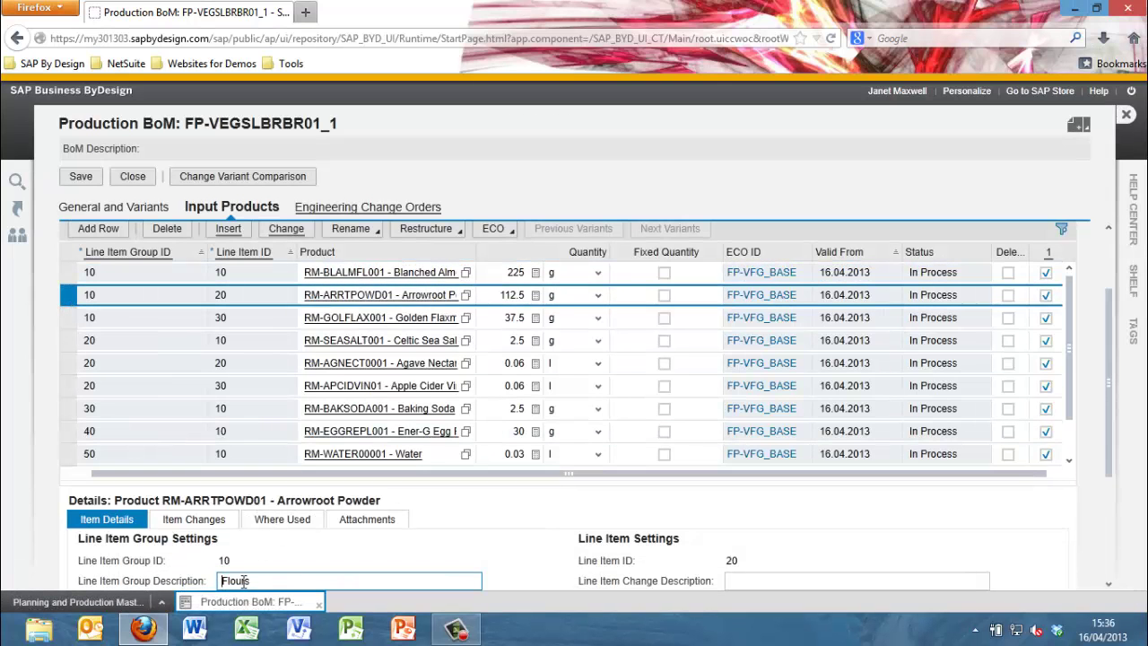
Run the consistency check on the BASE variant of the Vegan Sliced Brown Bread BoM and save the bill of material
{"action": "left_click", "coordinate": [97, 208]}
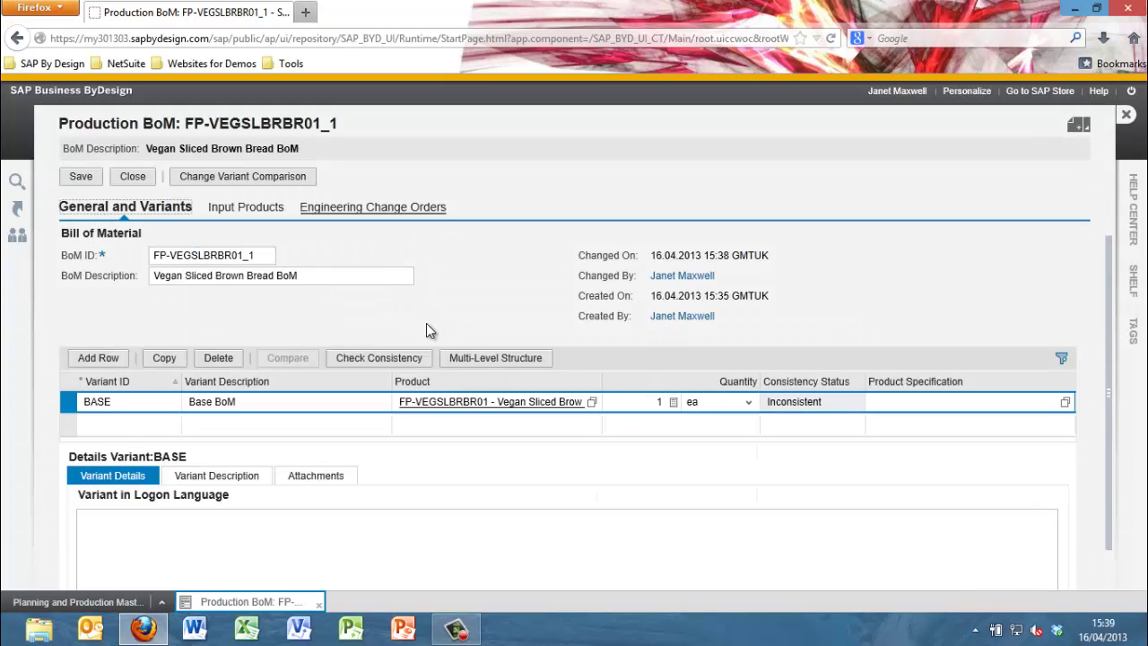
{"action": "left_click", "coordinate": [386, 357]}
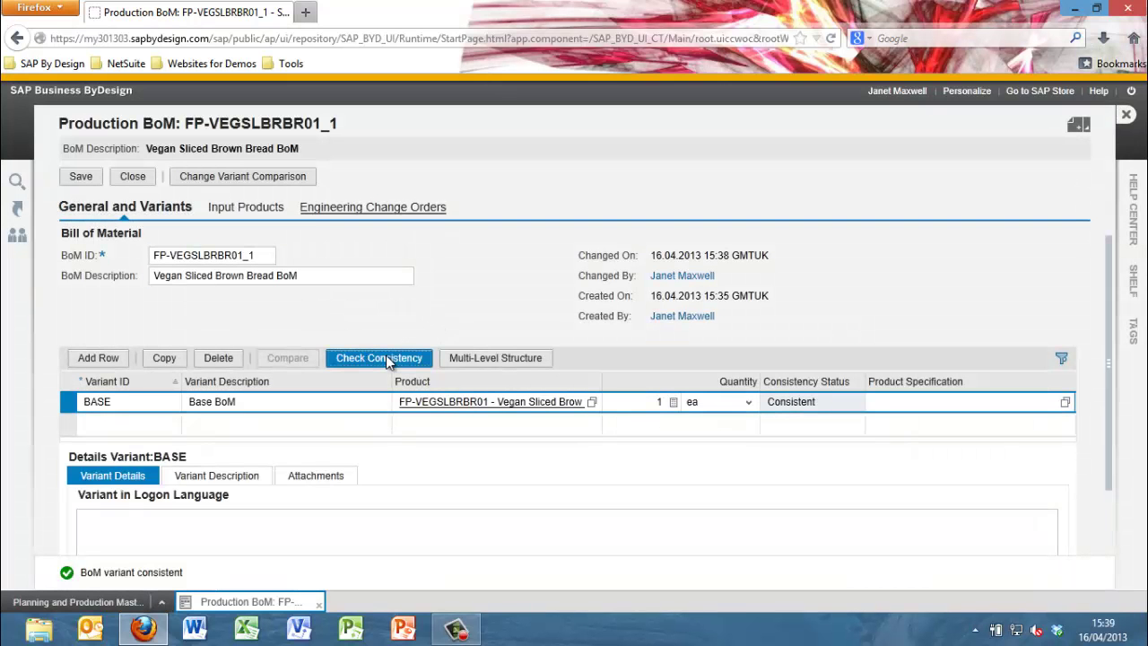
{"action": "left_click", "coordinate": [79, 177]}
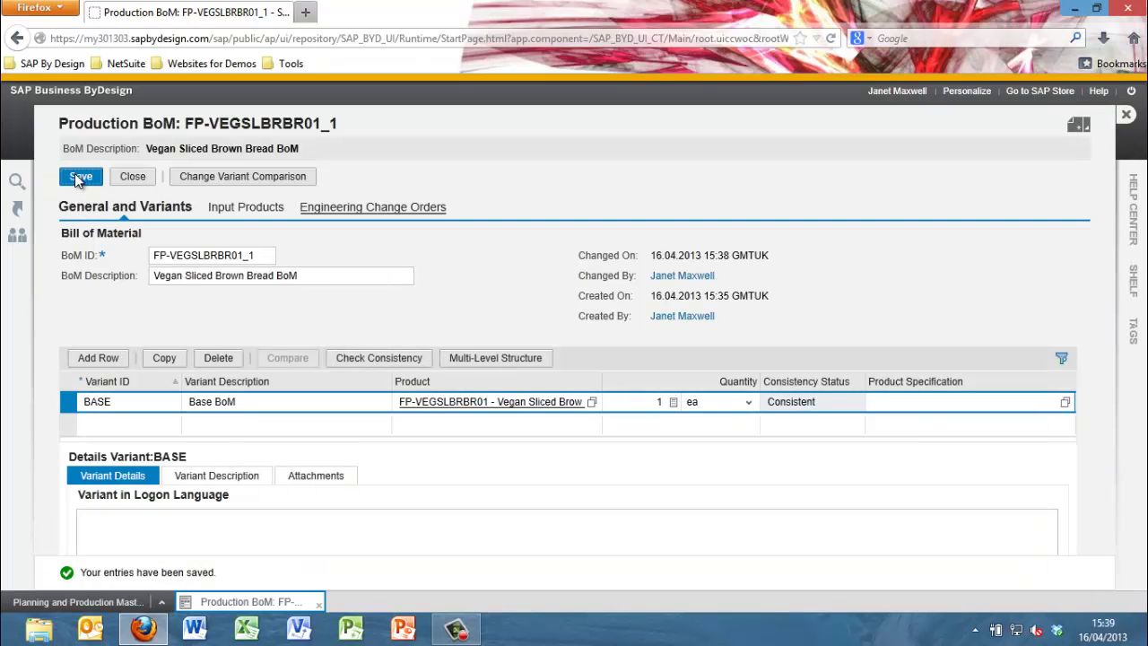
Close the bill of material and refresh the Check Pending list of production bills of material
{"action": "left_click", "coordinate": [133, 178]}
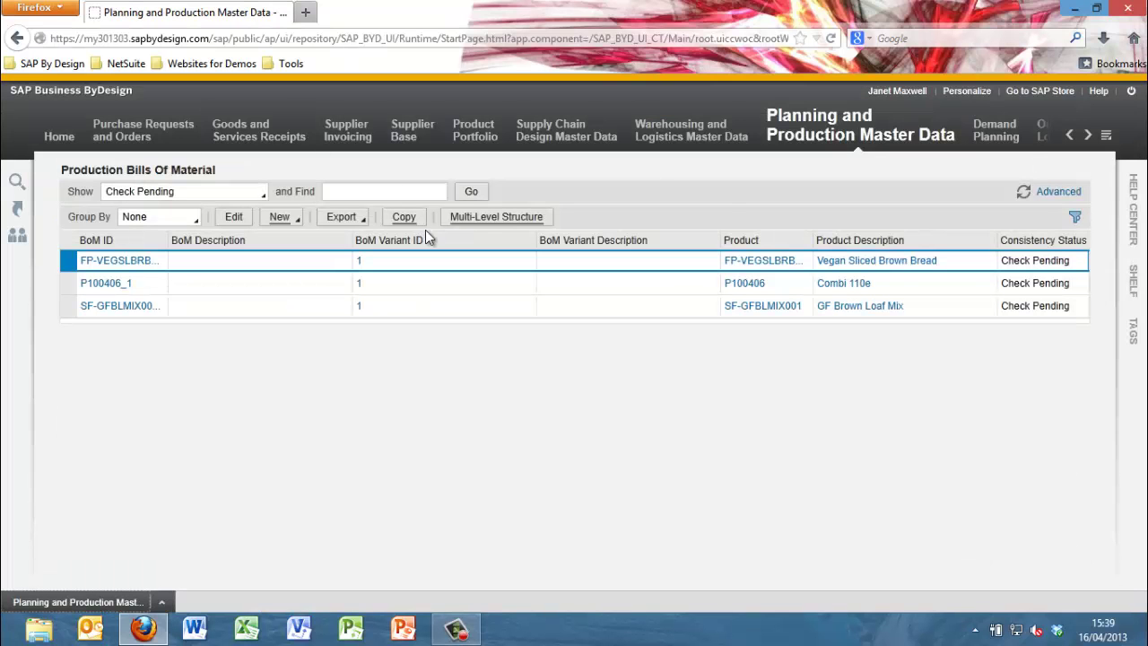
{"action": "mouse_move", "coordinate": [995, 130]}
{"action": "left_click", "coordinate": [1023, 191]}
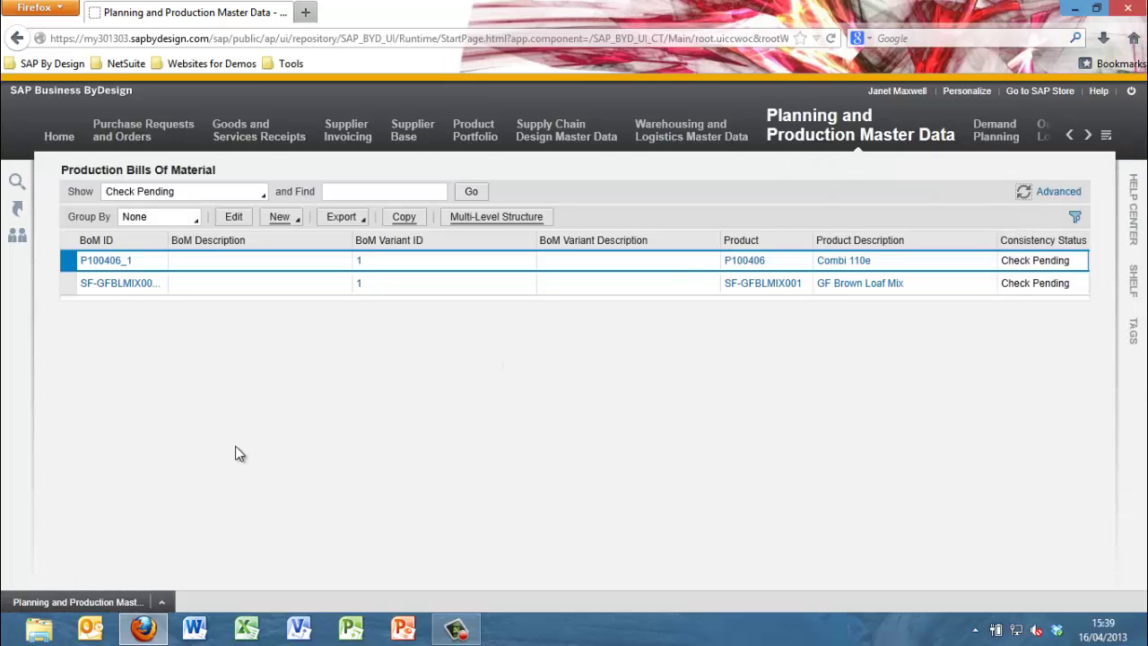